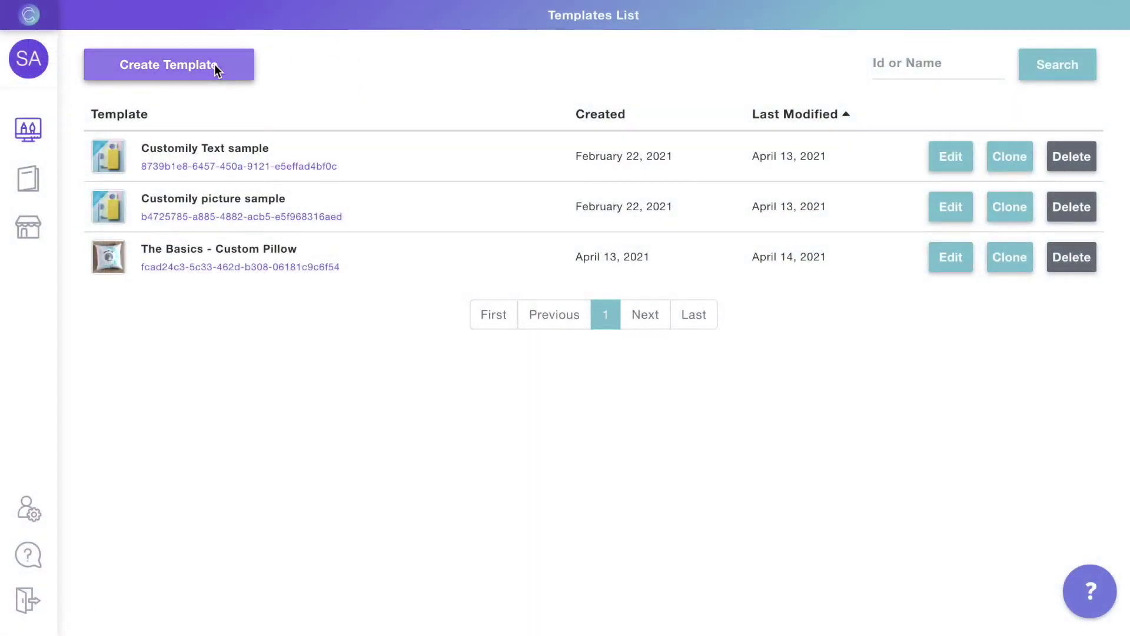
# Step: Create a new blank template named 'Phone Case'
pyautogui.click(215, 64)
pyautogui.tripleClick(359, 89)
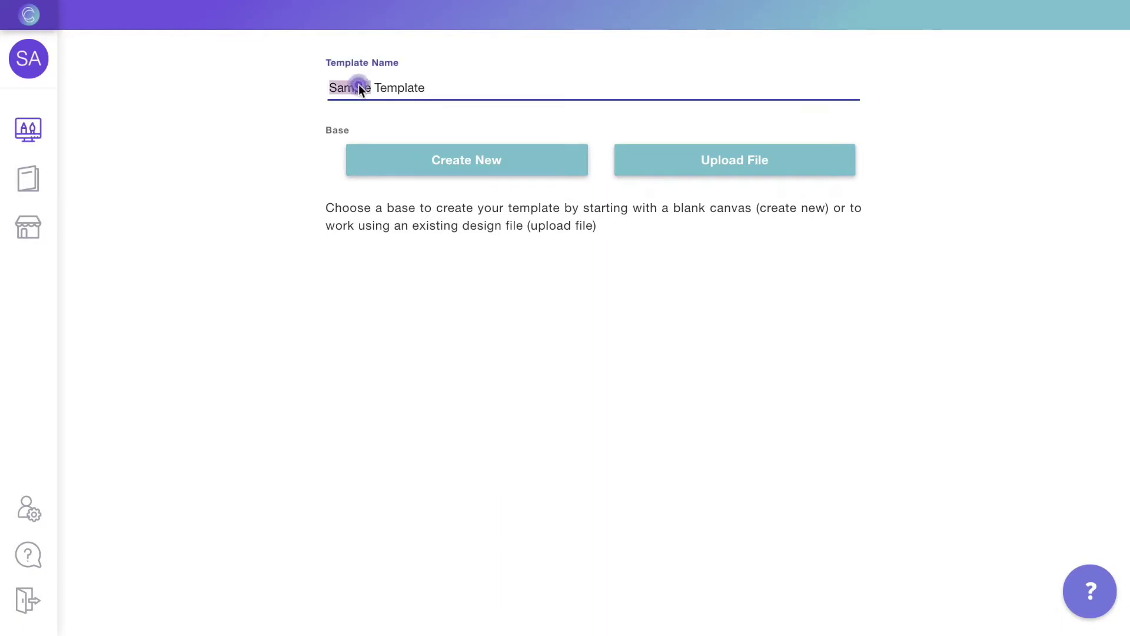
pyautogui.write('Phone')
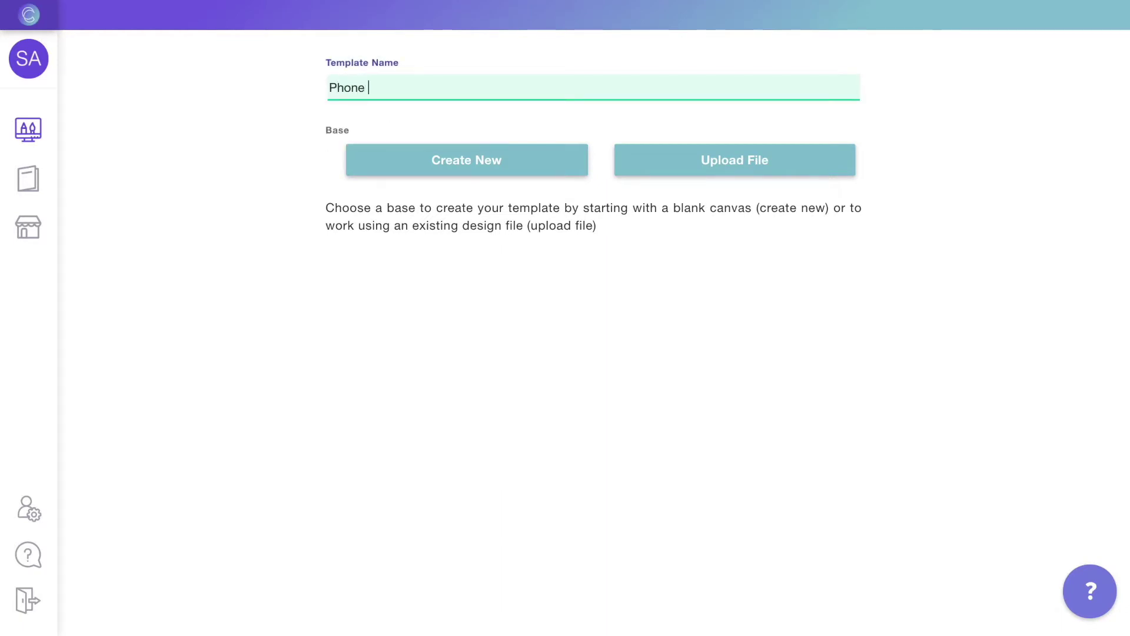
pyautogui.write(' Case')
pyautogui.click(439, 160)
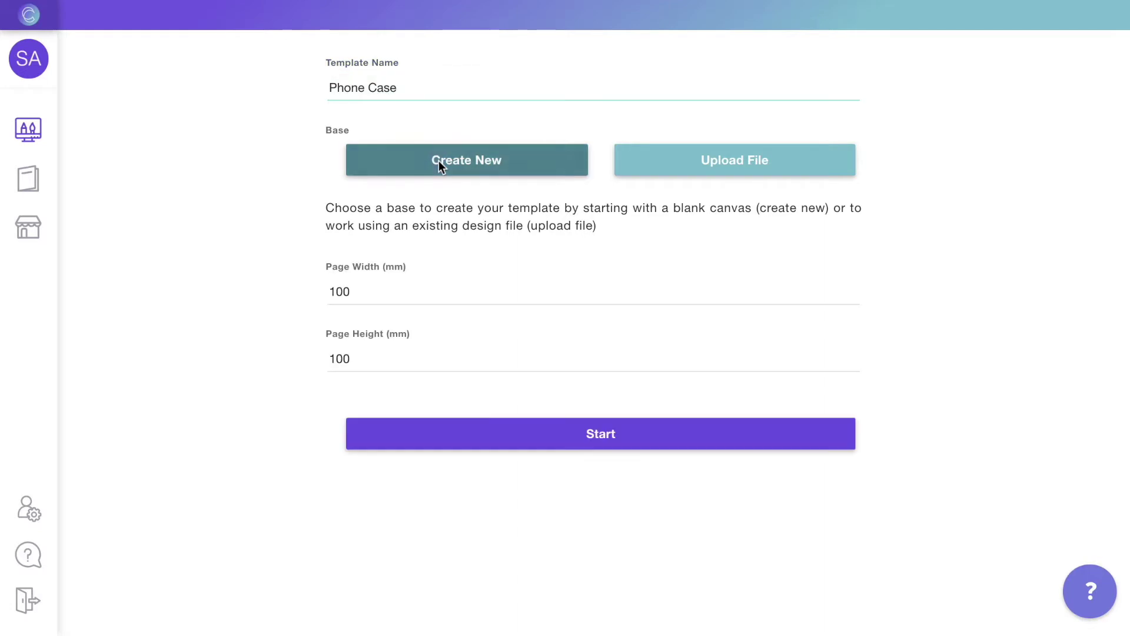
# Step: Set the page to 75 mm wide by 155 mm high and open it in the editor
pyautogui.doubleClick(380, 298)
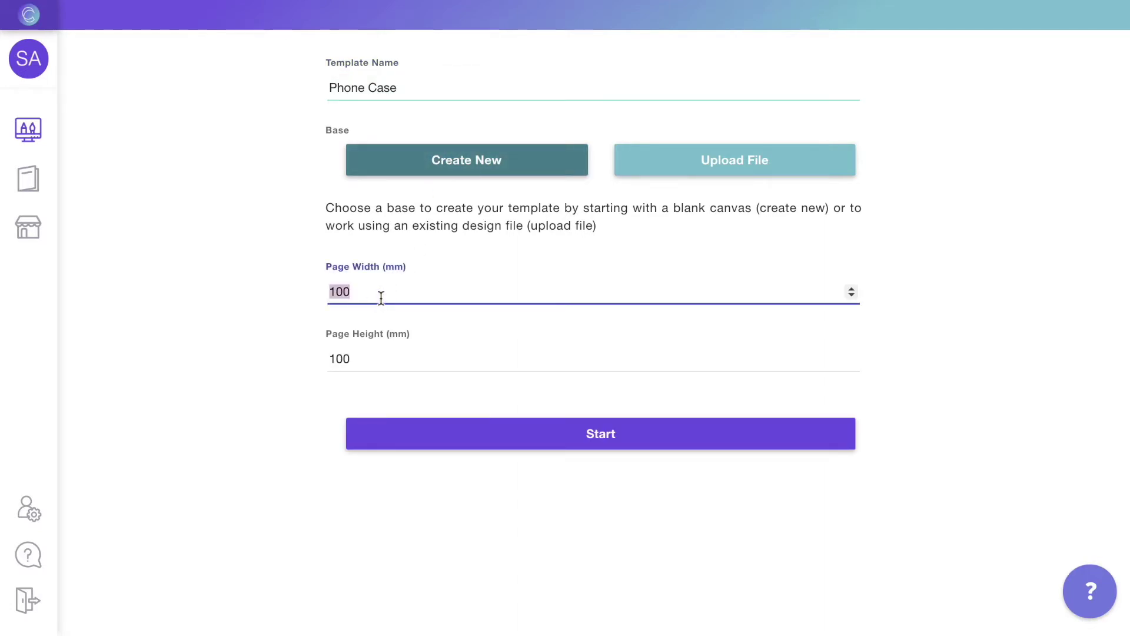
pyautogui.write('75')
pyautogui.doubleClick(343, 359)
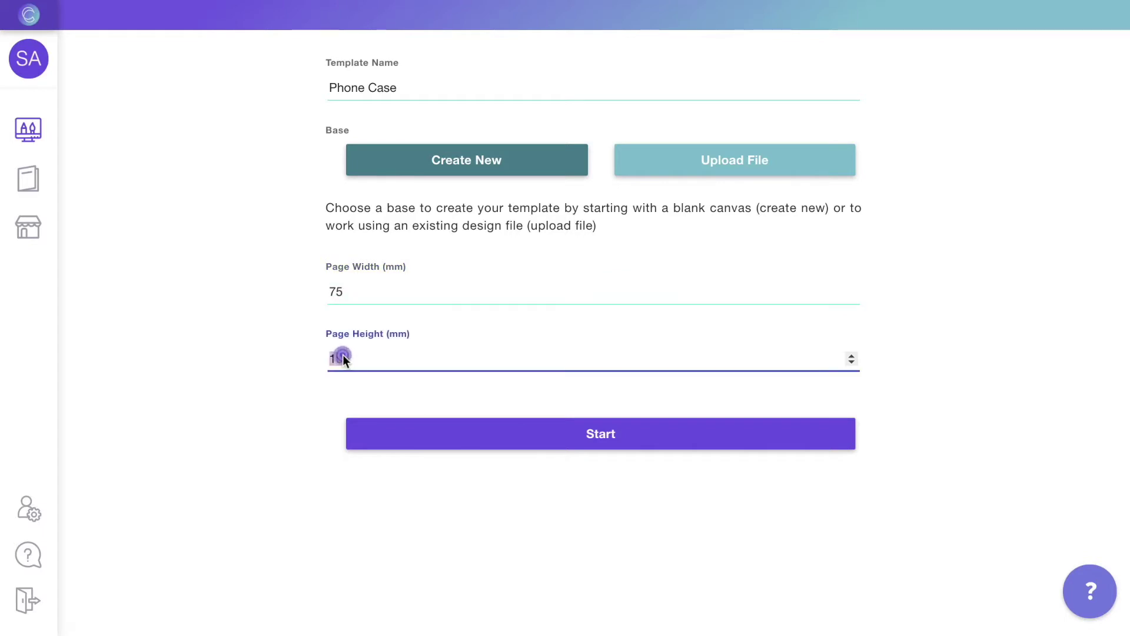
pyautogui.write('1')
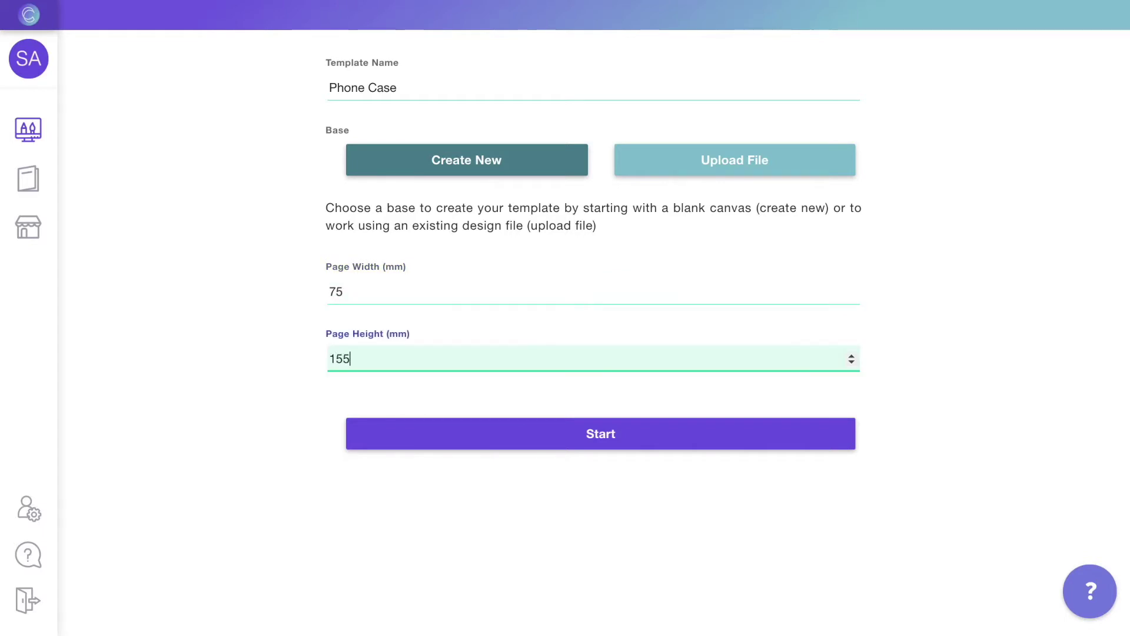
pyautogui.click(483, 445)
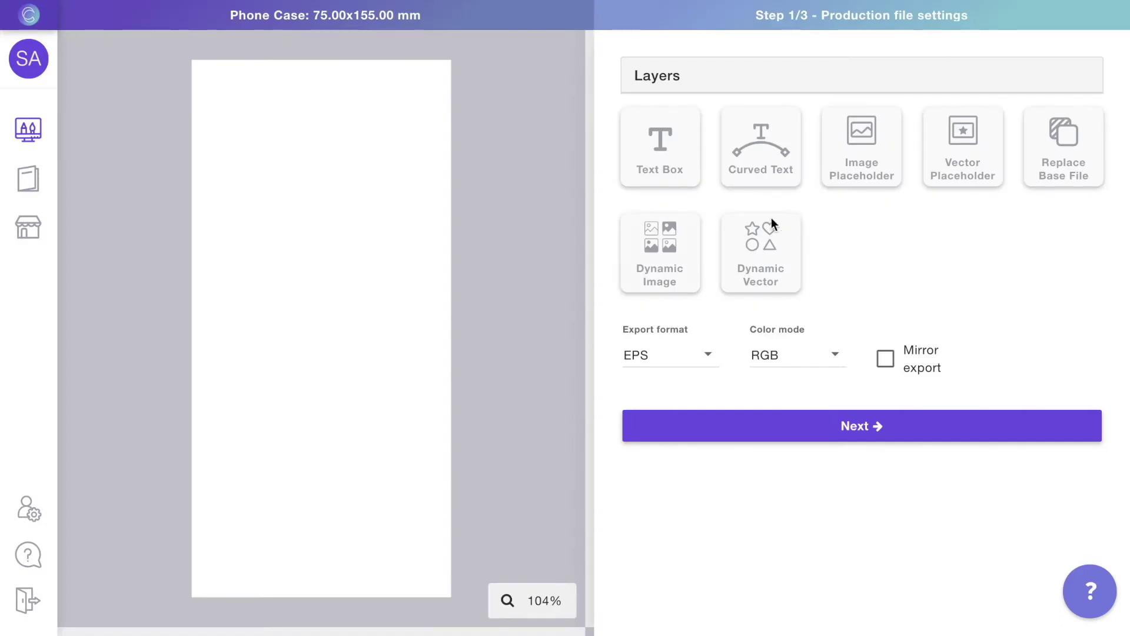
# Step: Add an image placeholder named 'Add your image' and stretch it to cover the full page
pyautogui.click(868, 130)
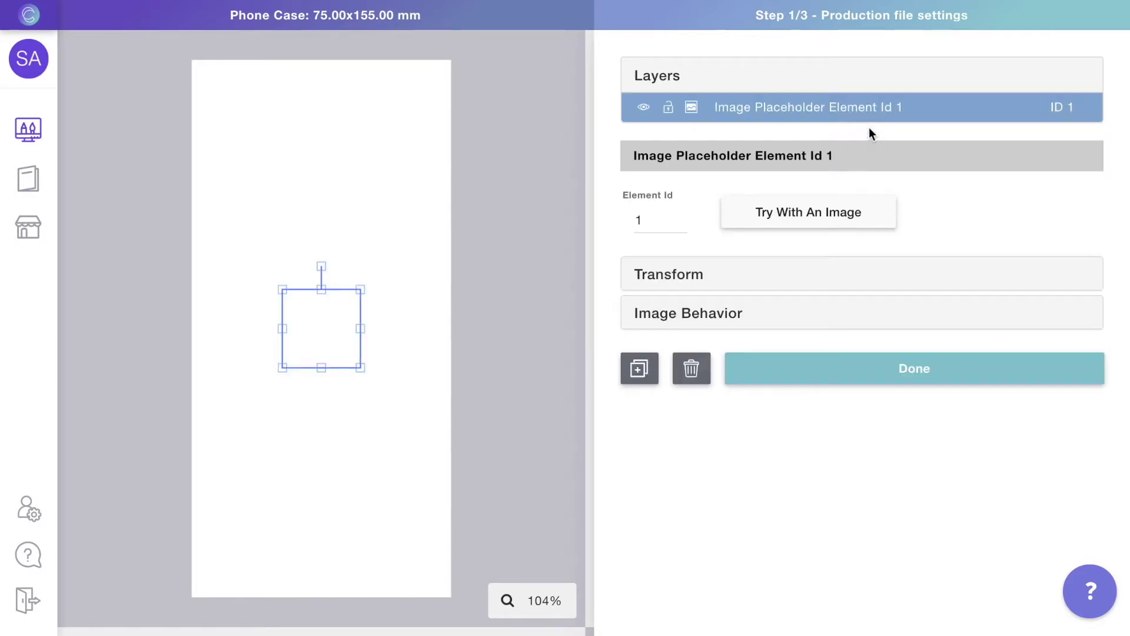
pyautogui.doubleClick(831, 107)
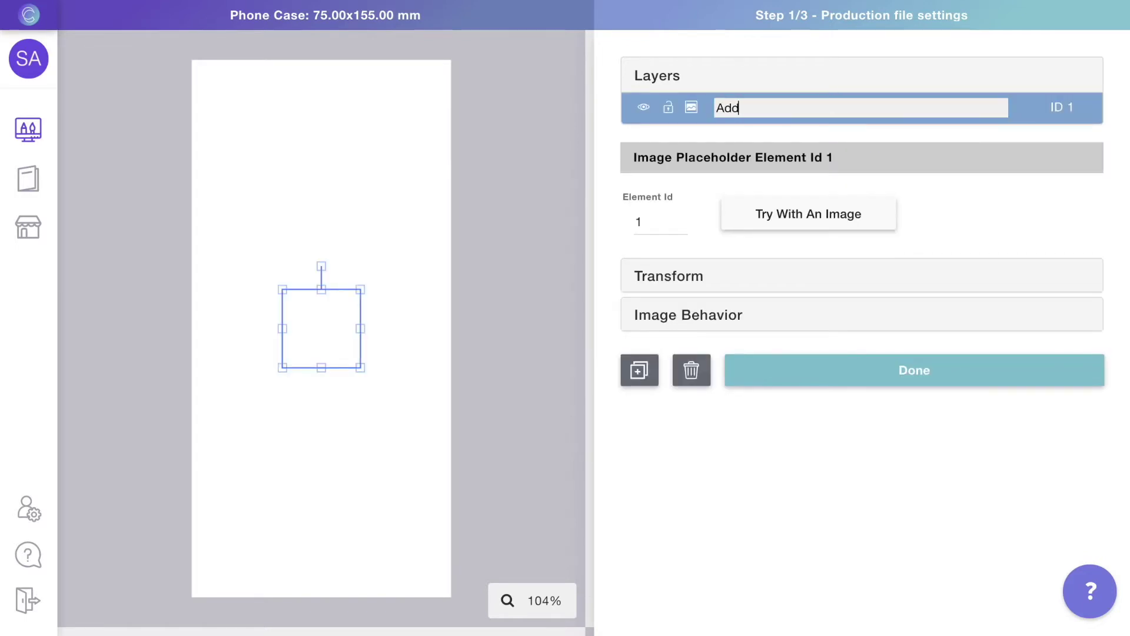
pyautogui.write('Add your image')
pyautogui.press('Return')
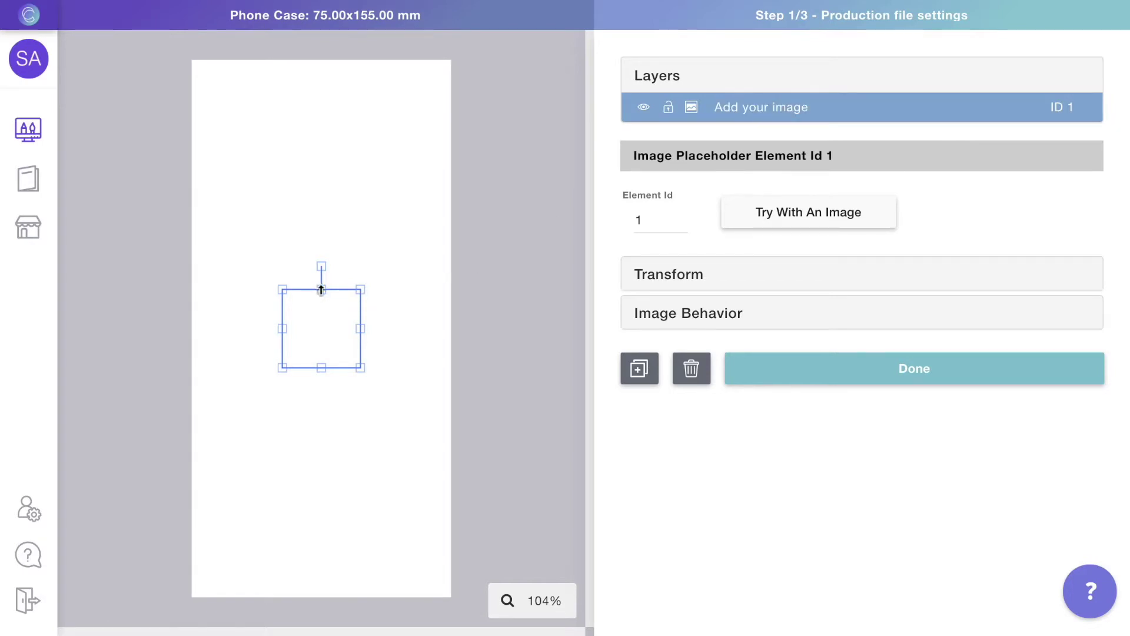
pyautogui.moveTo(321, 290); pyautogui.dragTo(323, 58)
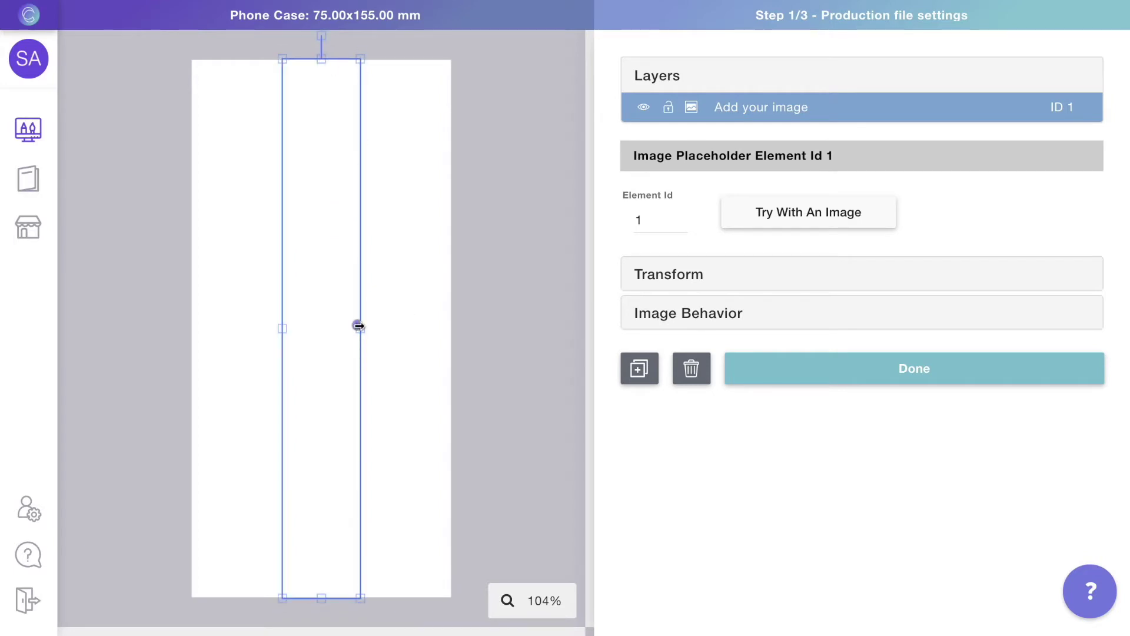
pyautogui.moveTo(359, 326); pyautogui.dragTo(455, 318)
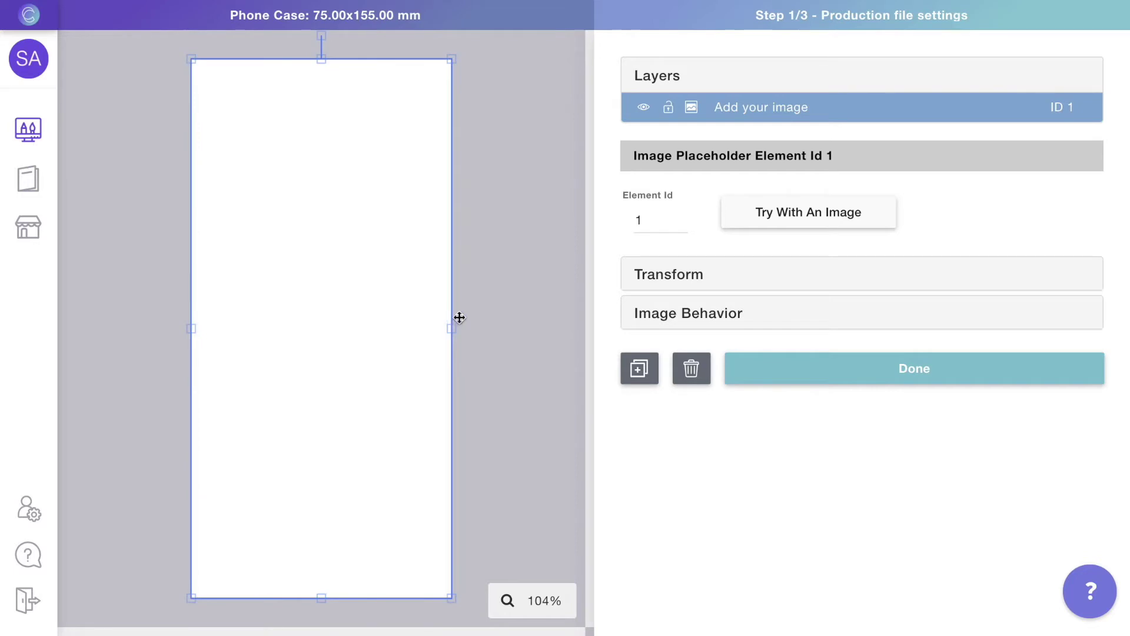
# Step: Load the woman-and-dog sample photo into the placeholder
pyautogui.click(810, 214)
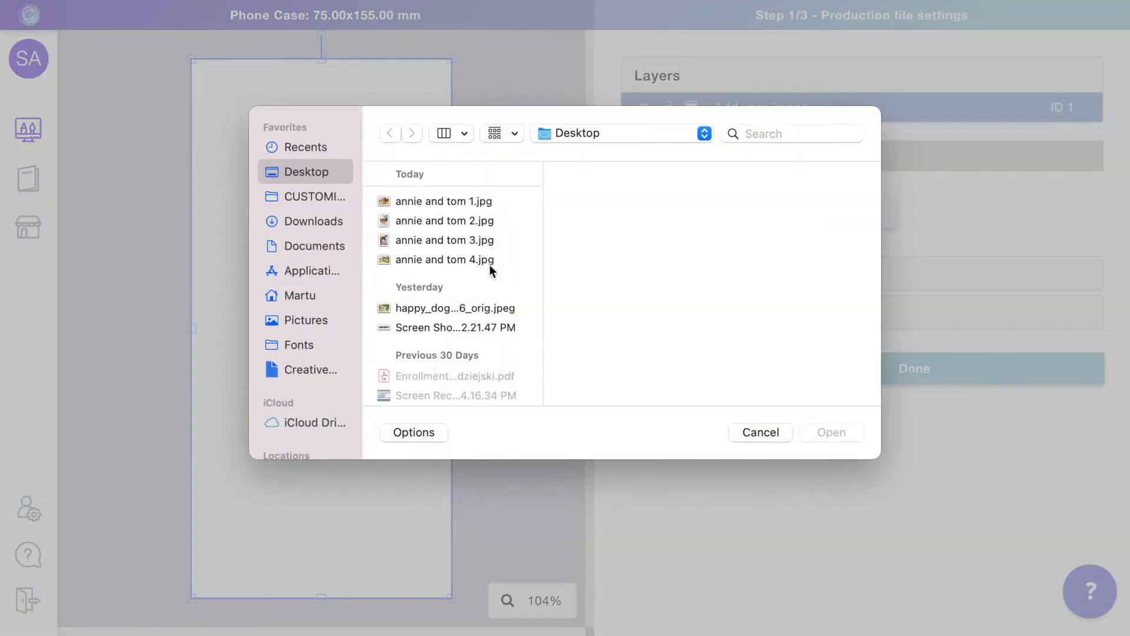
pyautogui.click(473, 259)
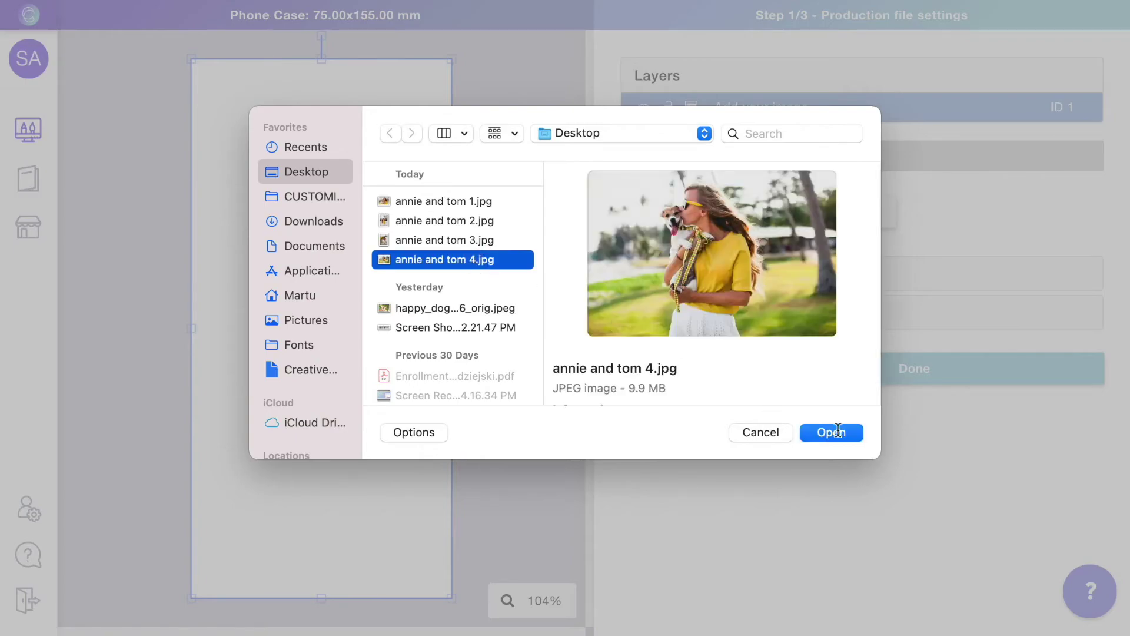
pyautogui.click(831, 433)
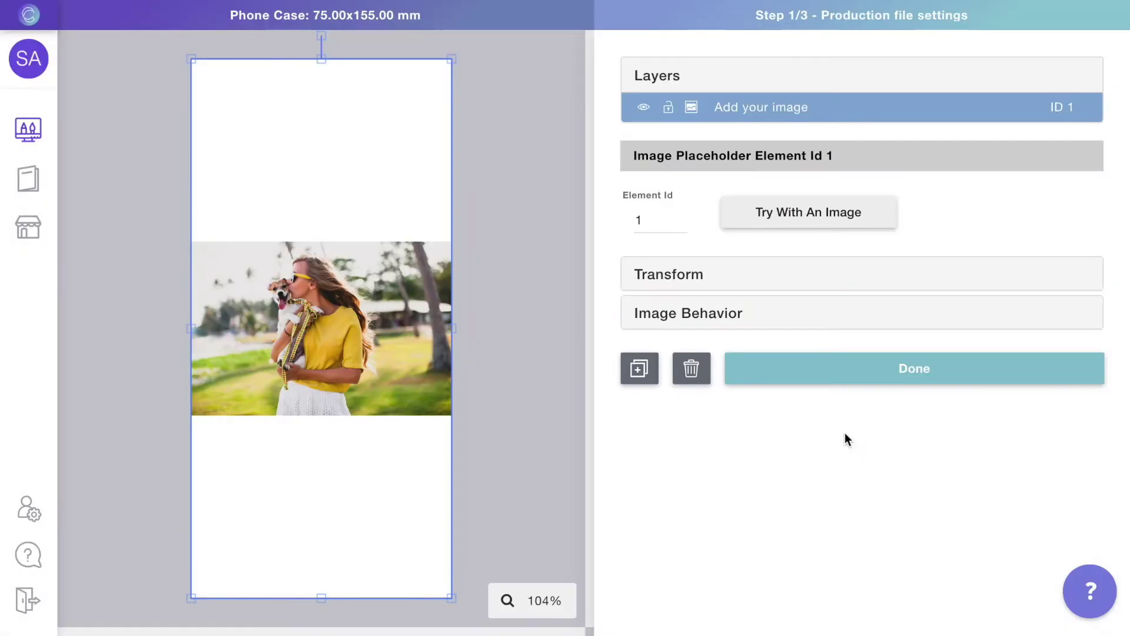
# Step: Set the photo's image behaviour to Fill Area, finish the placeholder, and add a text box
pyautogui.click(698, 313)
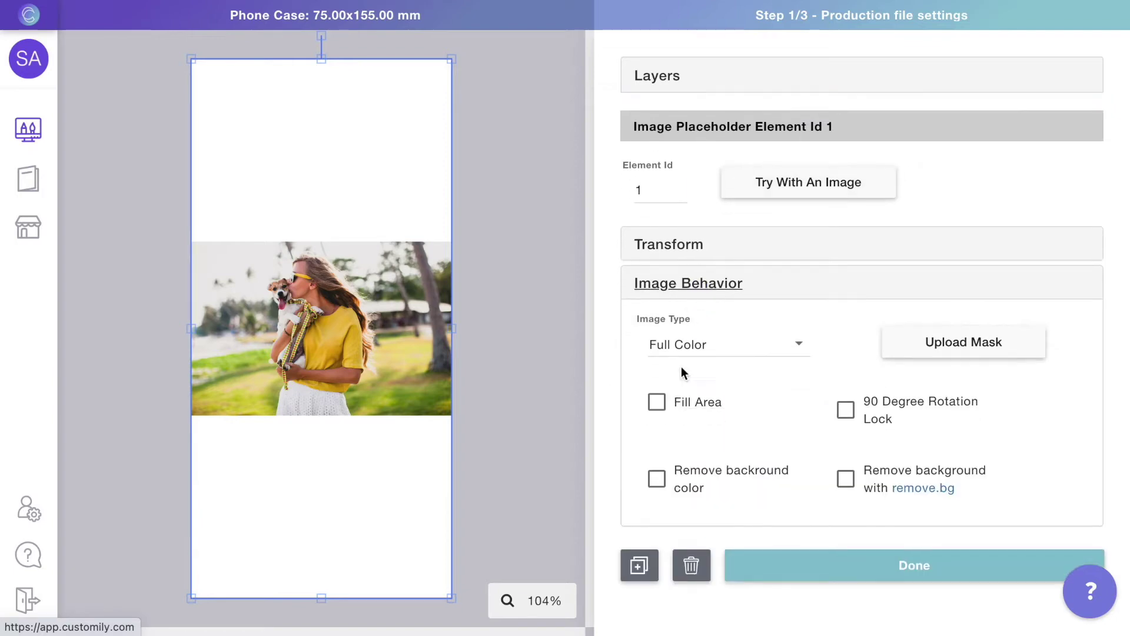
pyautogui.click(657, 403)
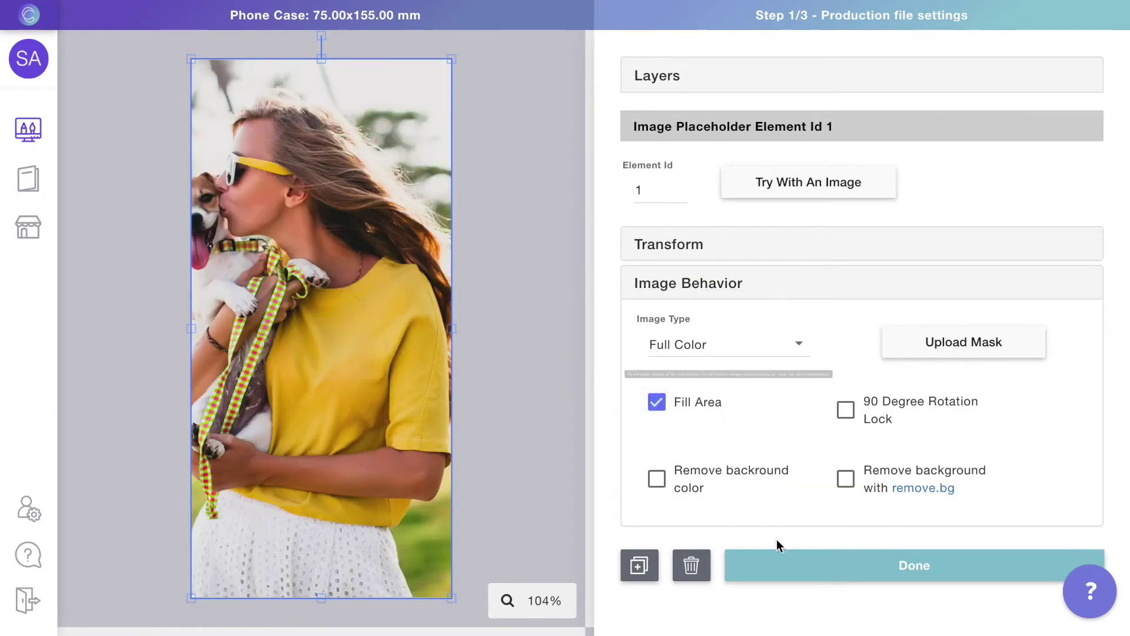
pyautogui.click(779, 564)
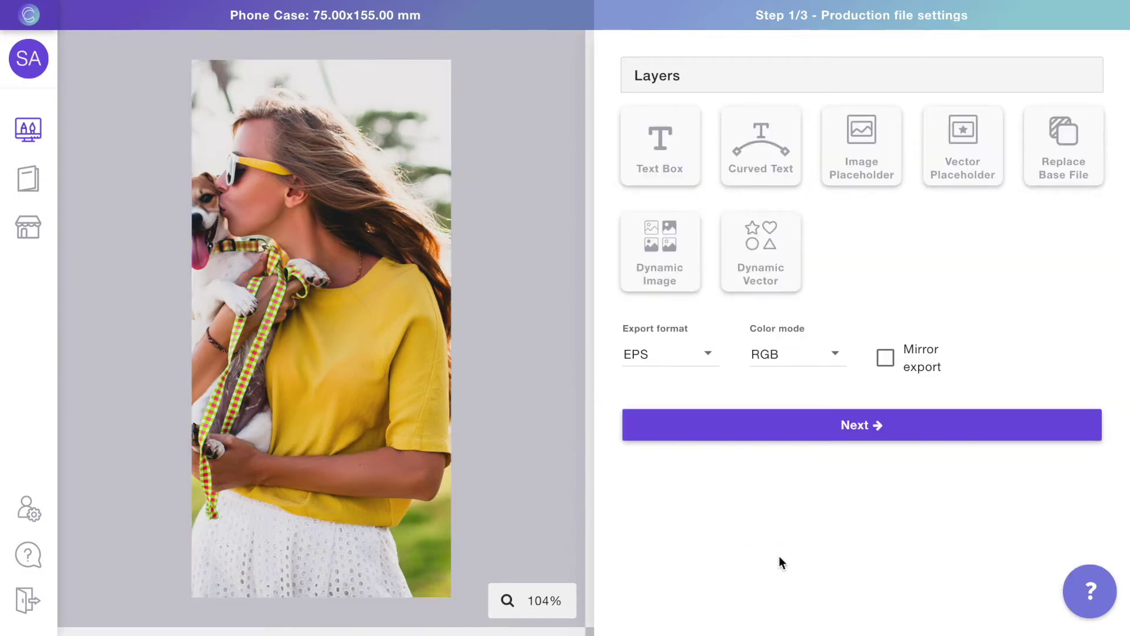
pyautogui.click(680, 167)
# Step: Rename the new text layer to 'Add your text'
pyautogui.click(715, 84)
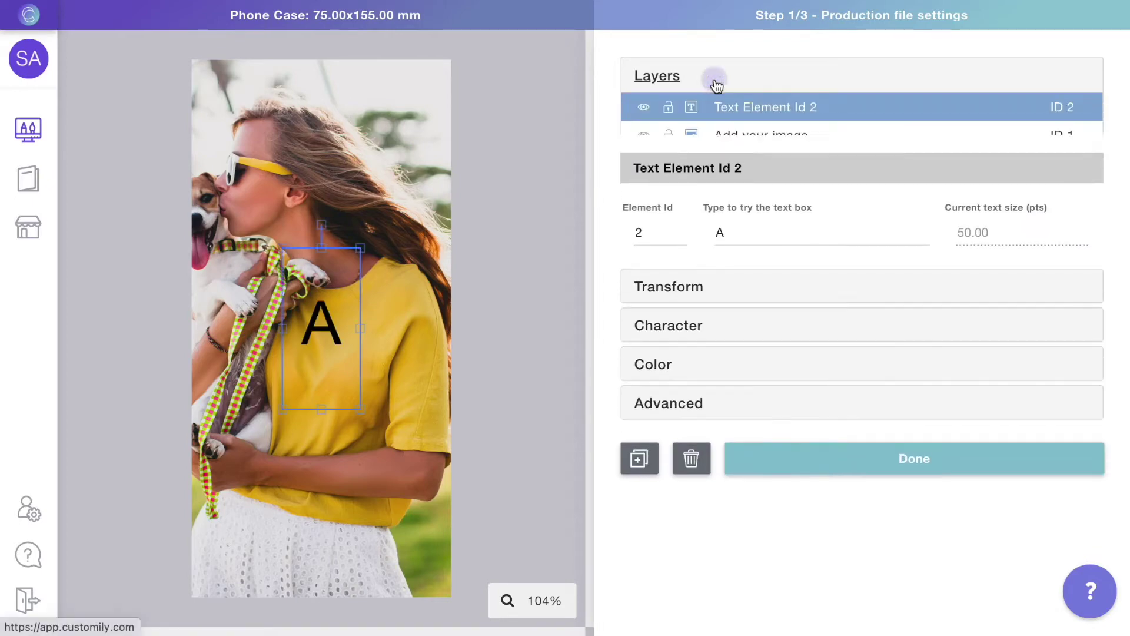
pyautogui.doubleClick(747, 108)
pyautogui.write('Add your text')
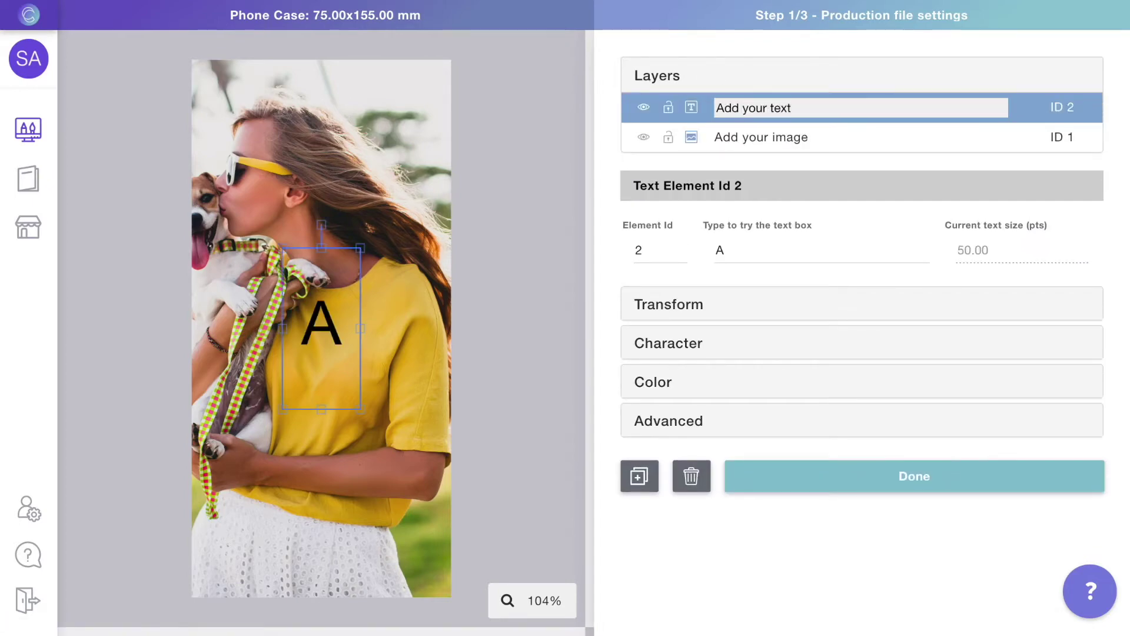
pyautogui.press('Return')
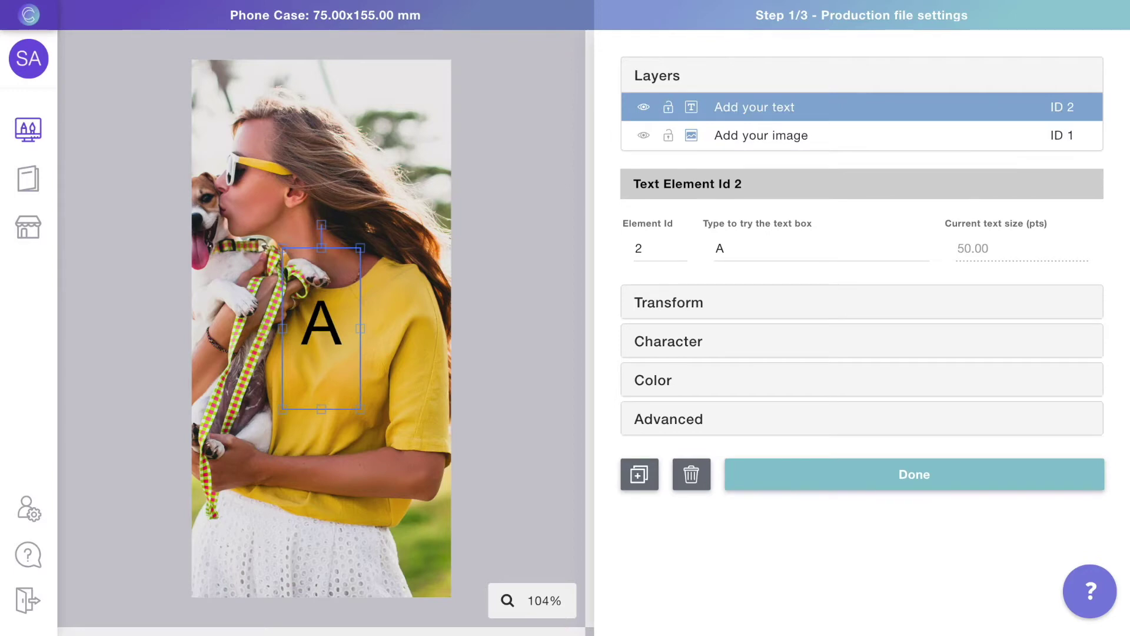
# Step: Rotate the text box to -90° and lengthen it along the case
pyautogui.click(677, 302)
pyautogui.click(876, 304)
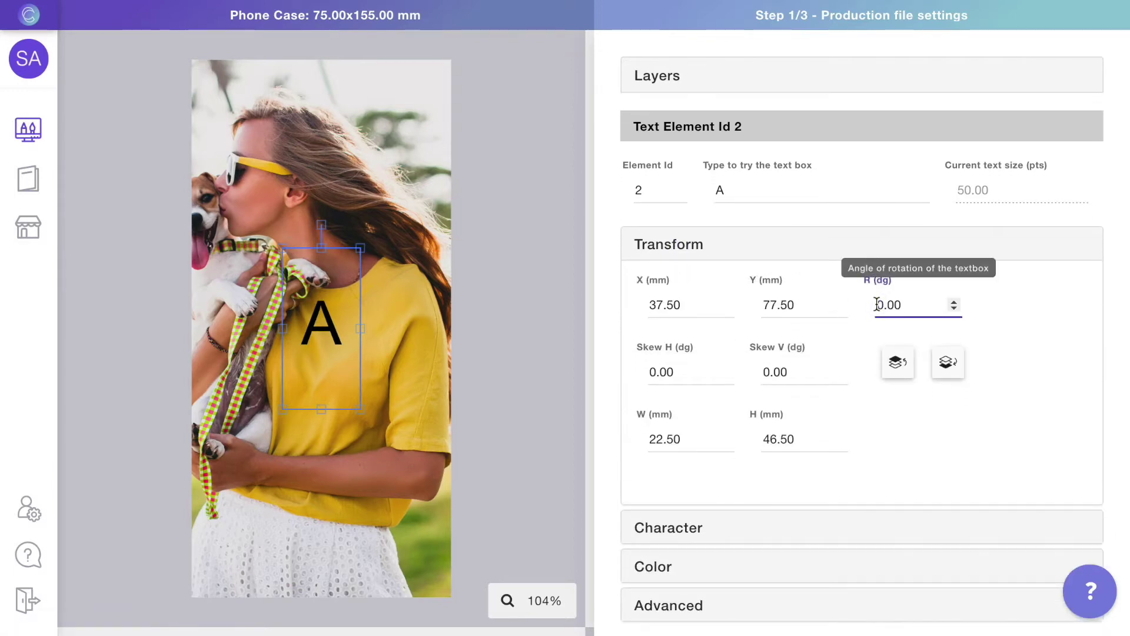
pyautogui.write('-9')
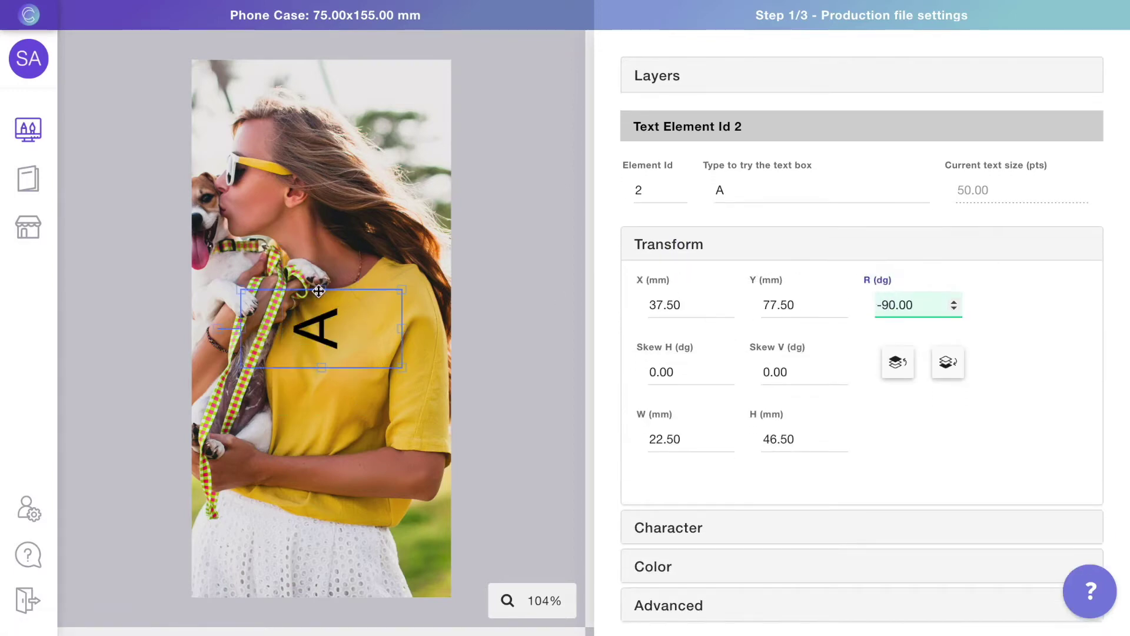
pyautogui.click(318, 292)
pyautogui.moveTo(326, 88); pyautogui.dragTo(325, 76)
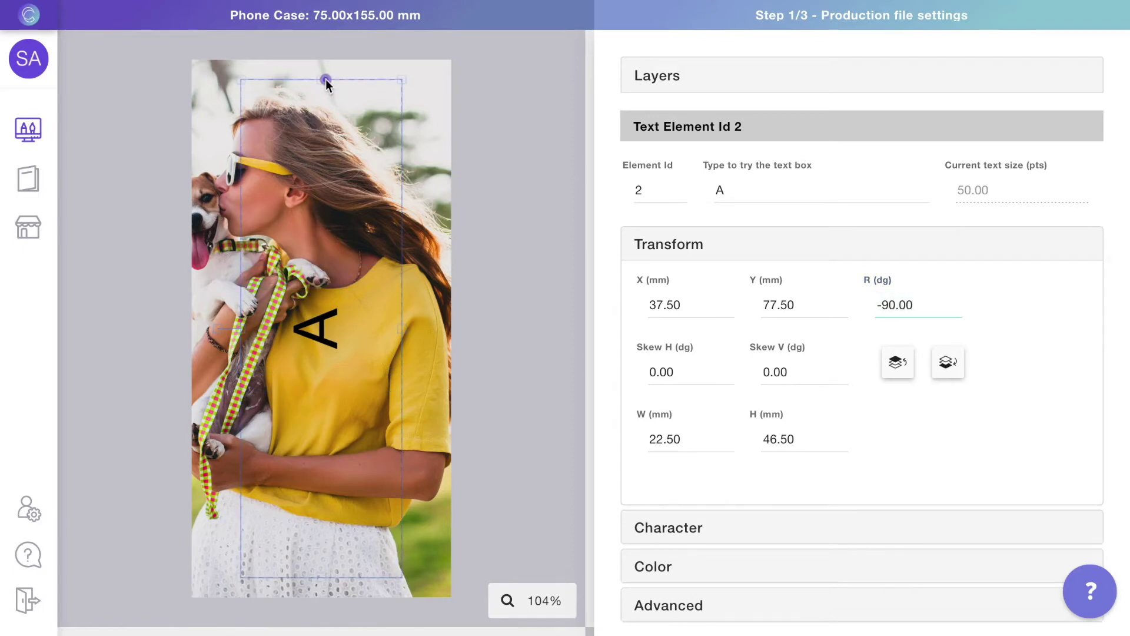
pyautogui.click(678, 526)
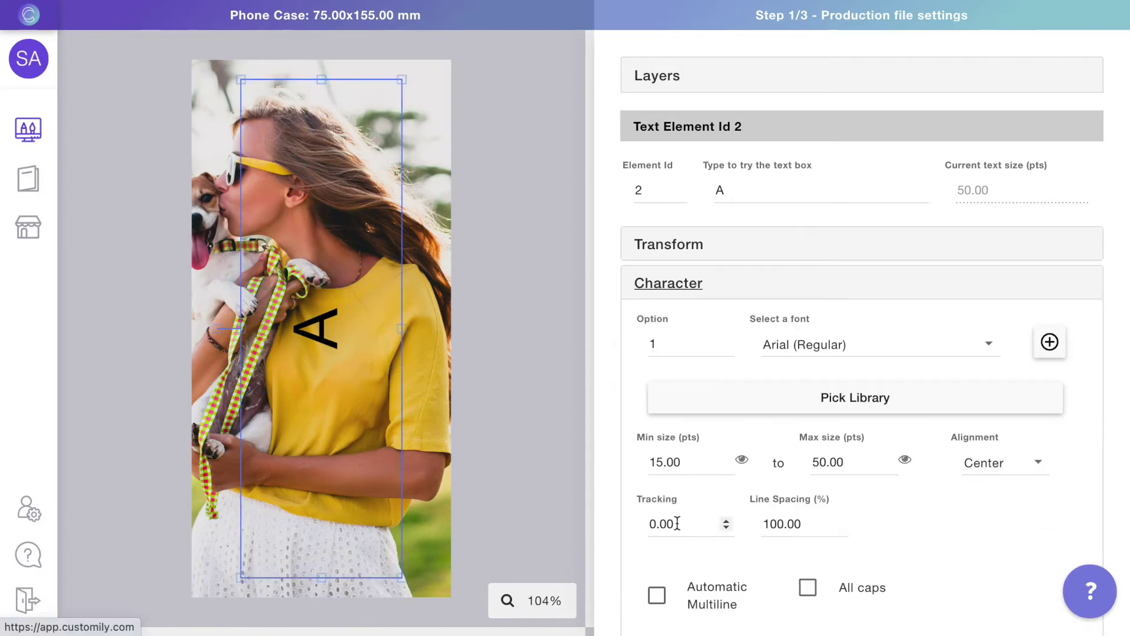
# Step: Assign the Fonts for phone case library, with Bebas Neue Bold as font option 1
pyautogui.click(843, 400)
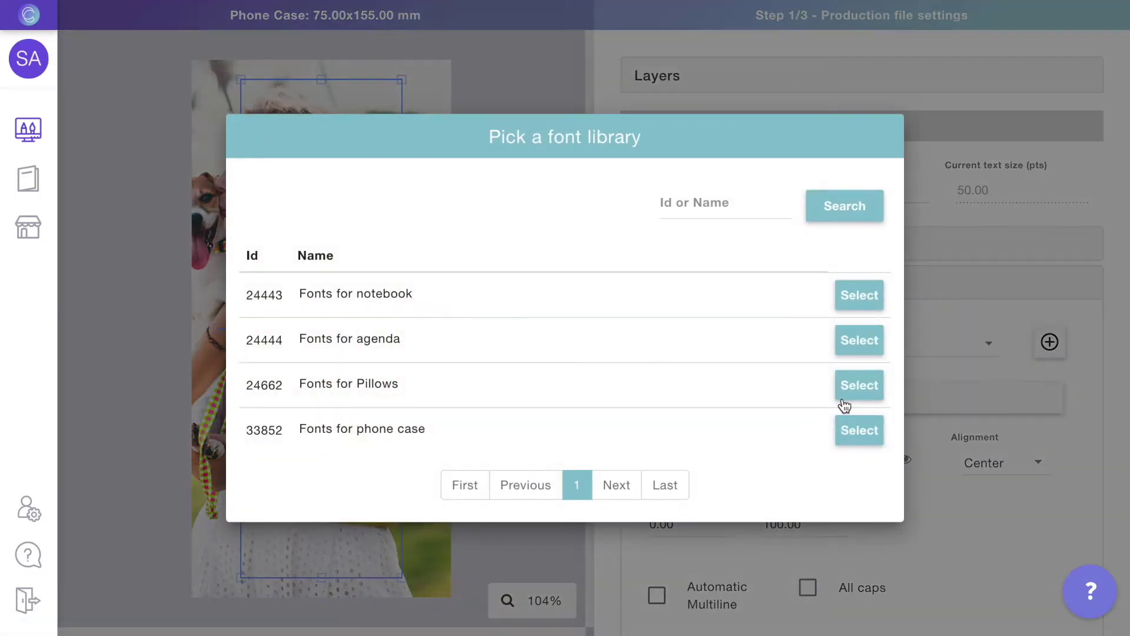
pyautogui.click(860, 431)
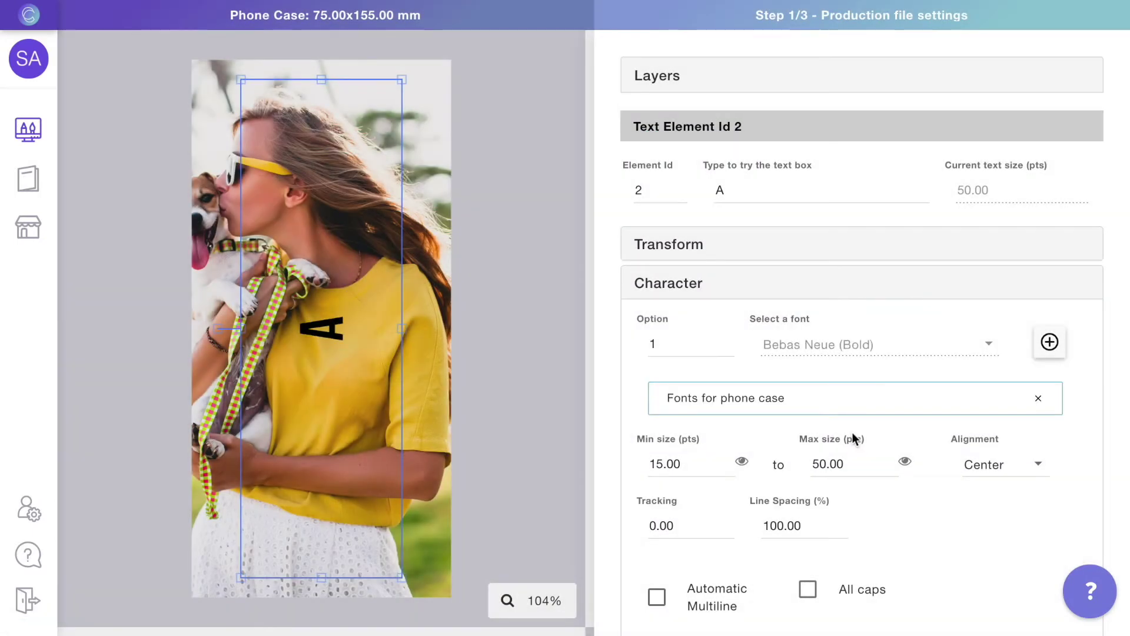
pyautogui.click(727, 341)
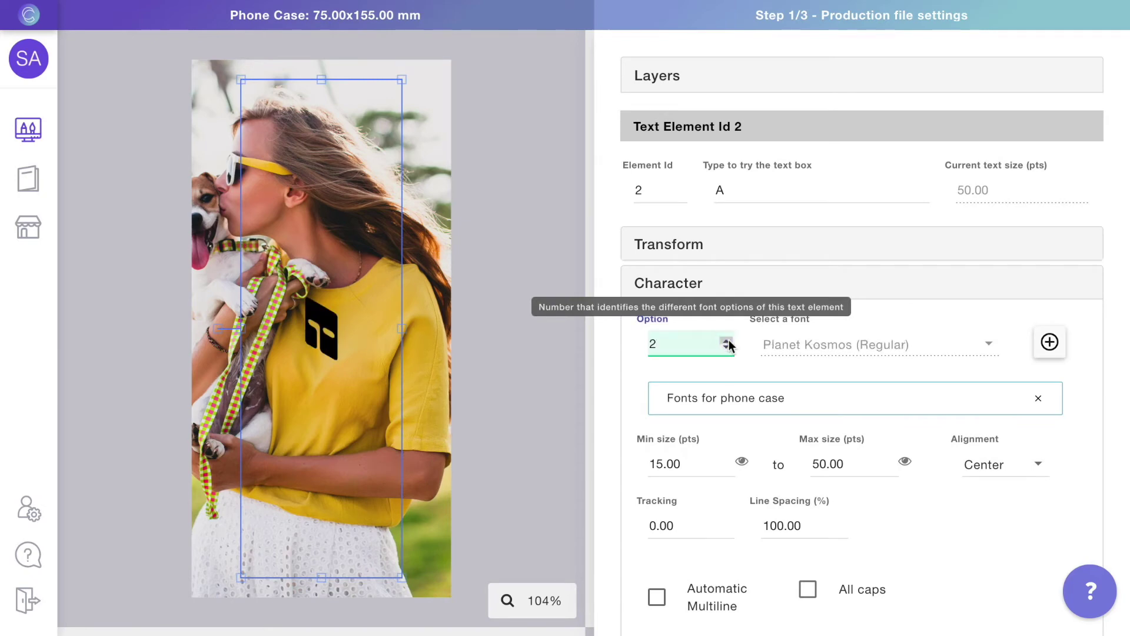
pyautogui.click(727, 341)
pyautogui.click(727, 342)
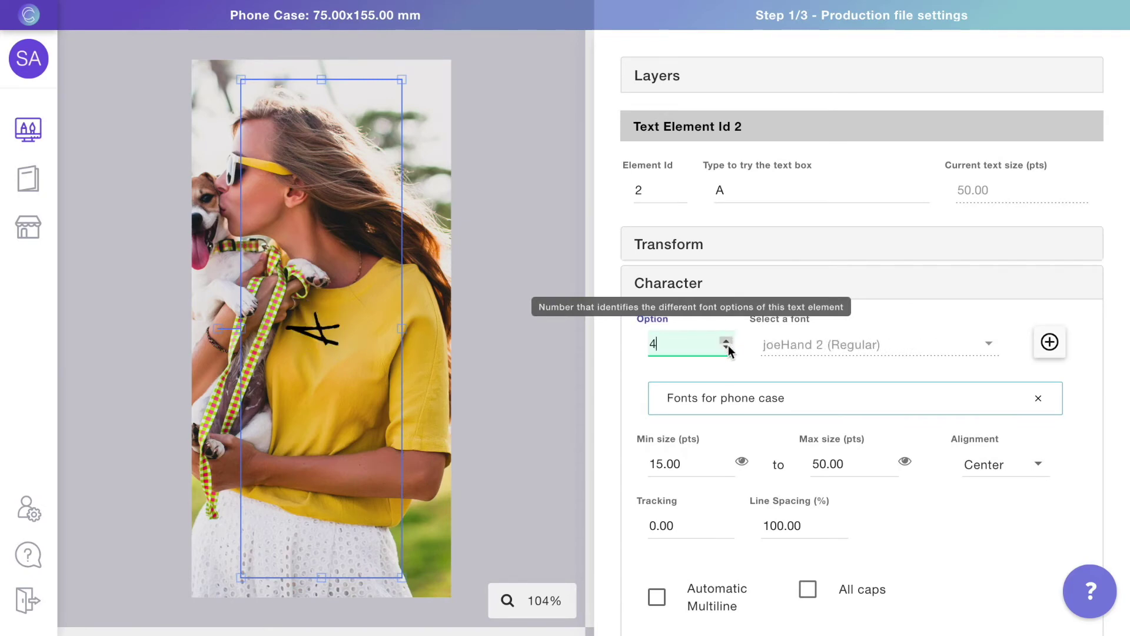
pyautogui.click(727, 350)
pyautogui.click(727, 351)
pyautogui.click(727, 349)
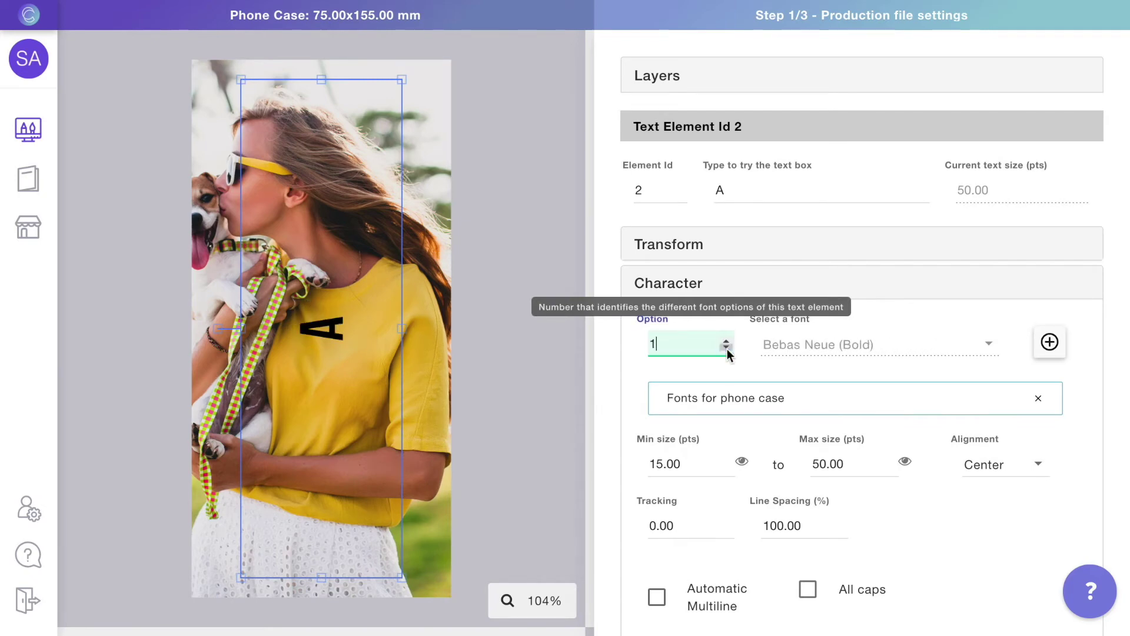
# Step: Set the text size range to 30–100 pts and preview the sample 'Annie and tommy'
pyautogui.doubleClick(662, 463)
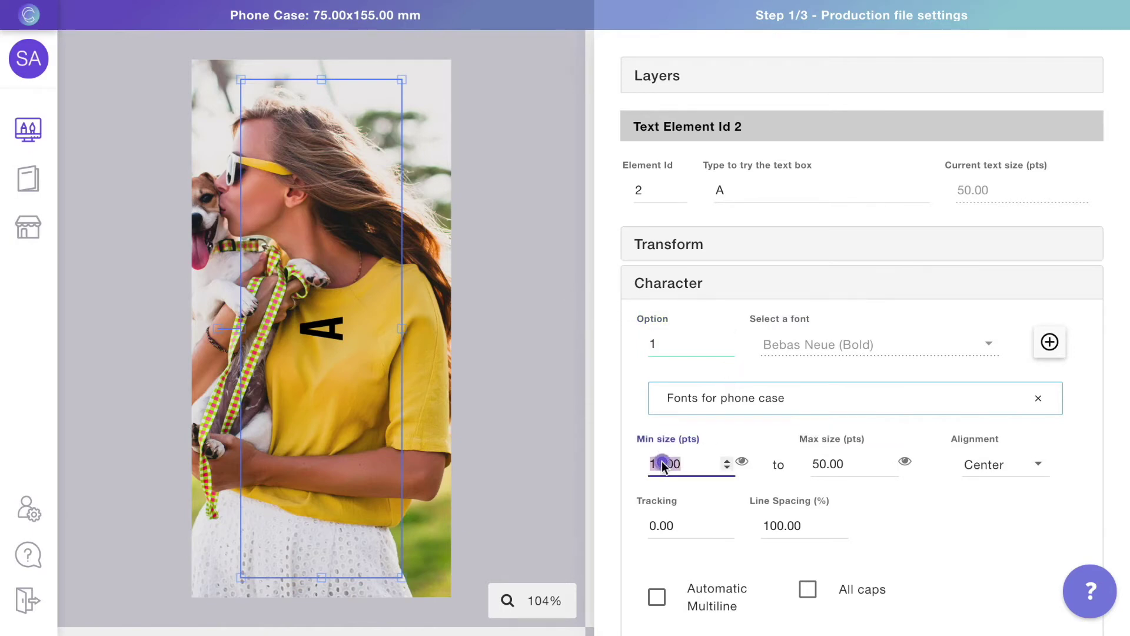
pyautogui.write('30')
pyautogui.press('Tab')
pyautogui.write('1')
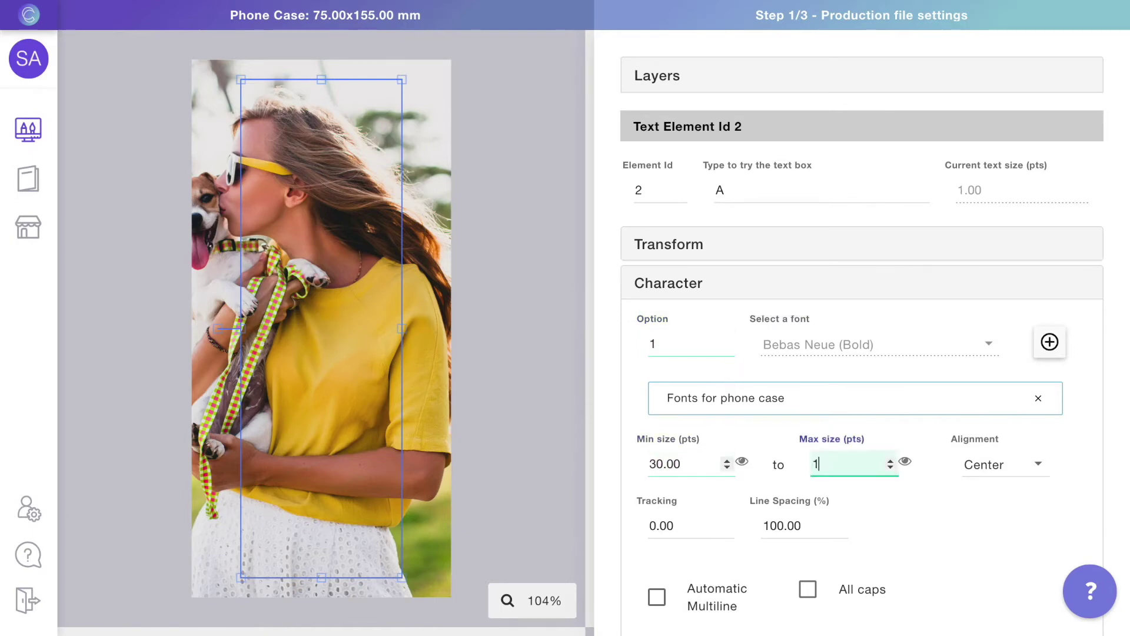
pyautogui.write('00')
pyautogui.doubleClick(731, 189)
pyautogui.write('Annie an')
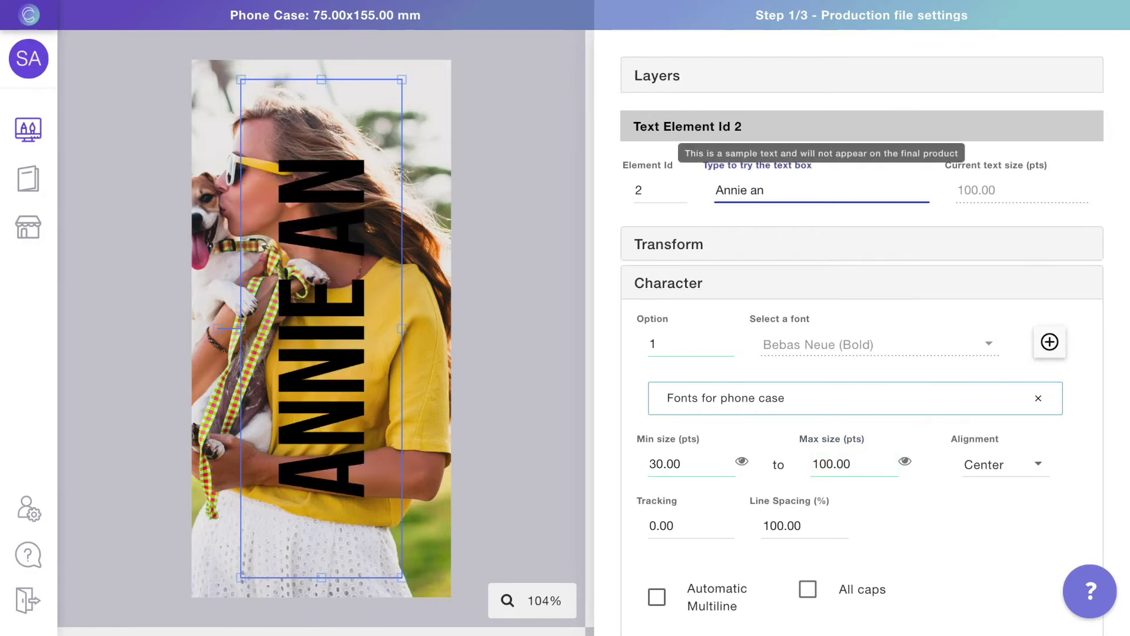
pyautogui.write('d tommy')
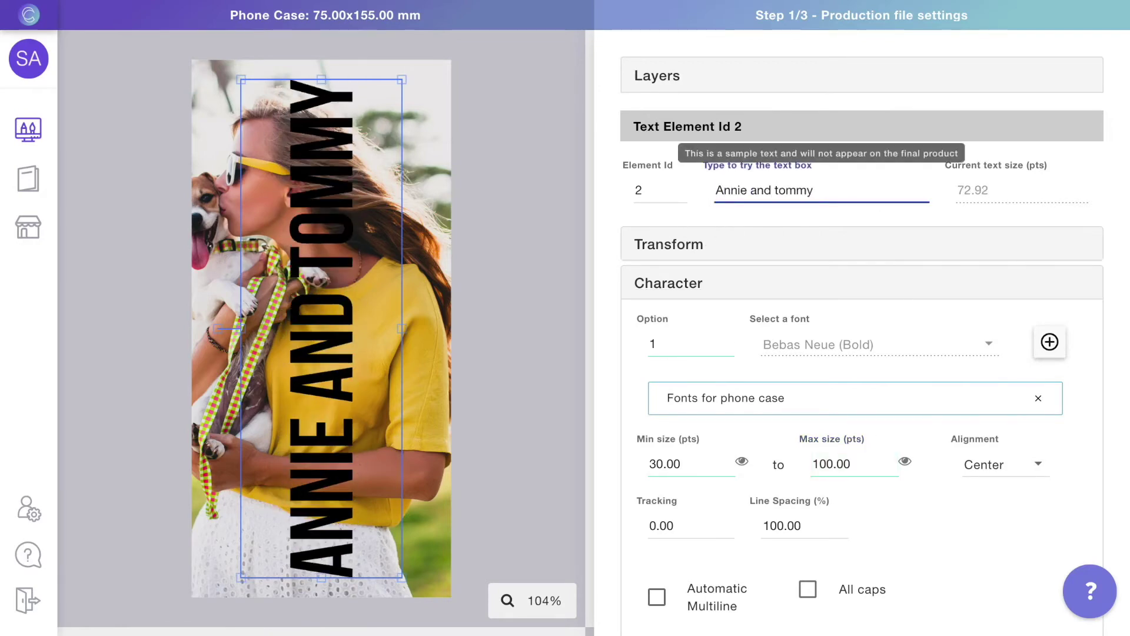
# Step: Link the text fill to the Phone case text color library
pyautogui.click(713, 285)
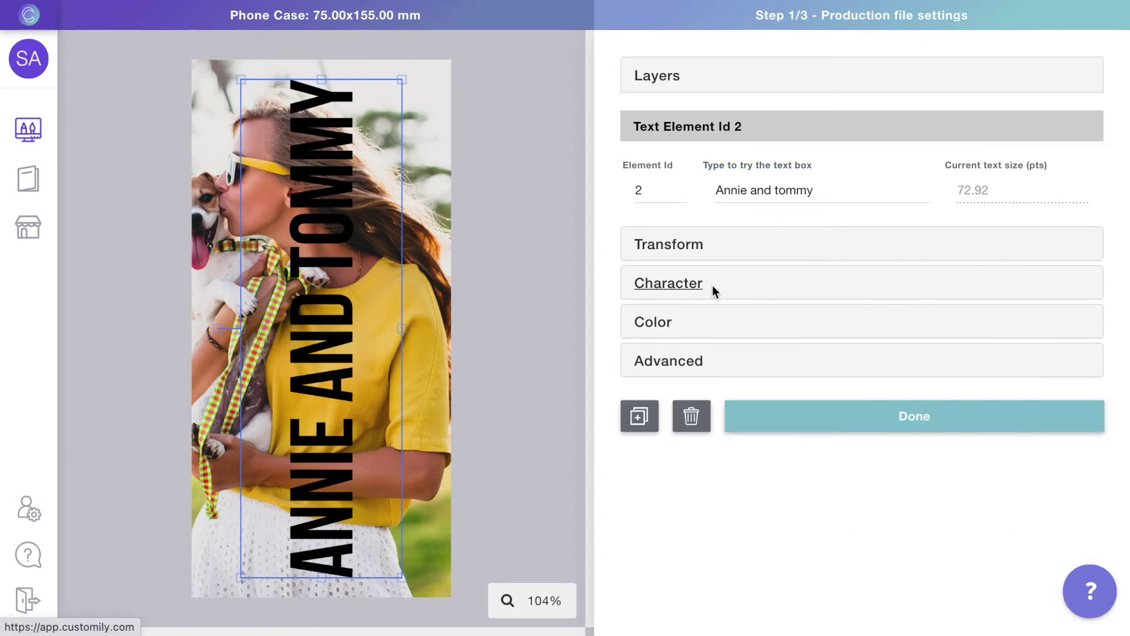
pyautogui.click(710, 324)
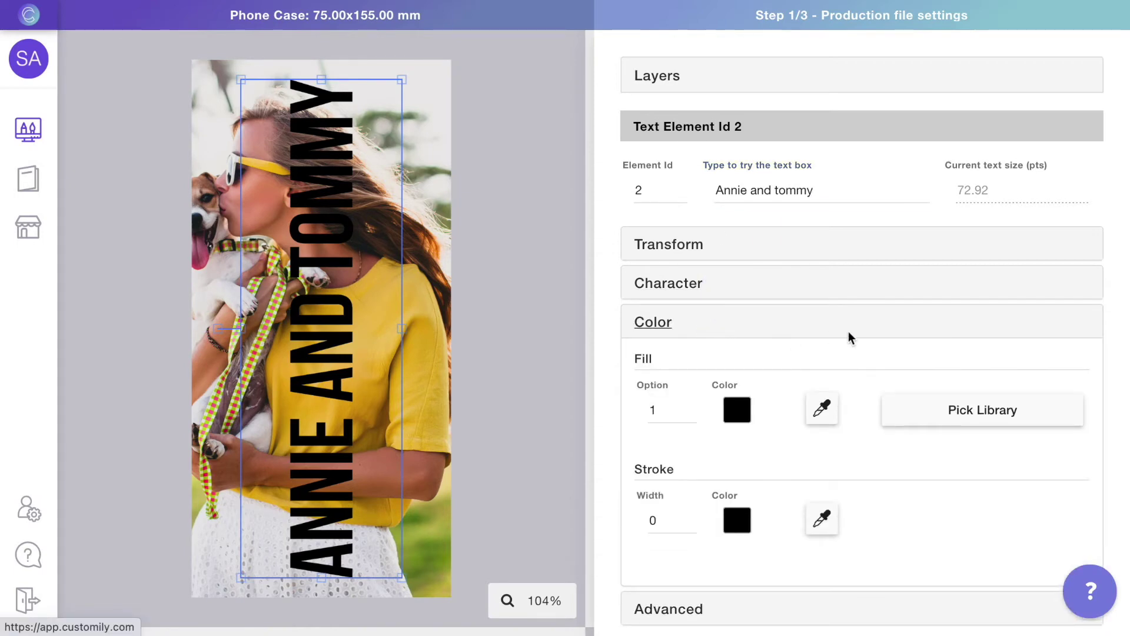
pyautogui.click(955, 417)
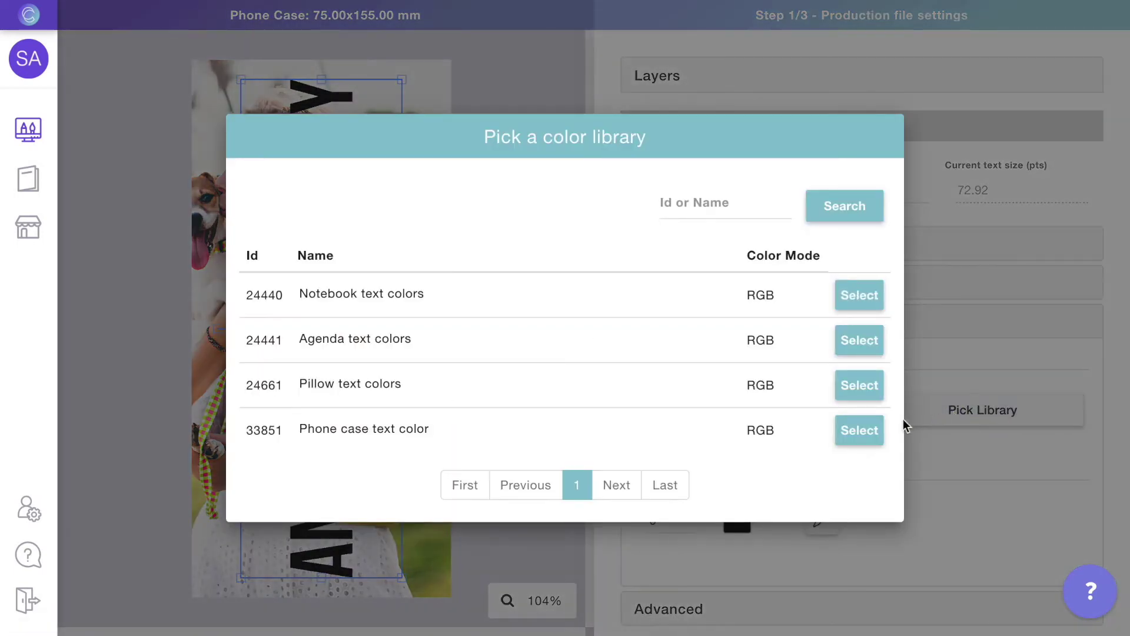
pyautogui.click(858, 434)
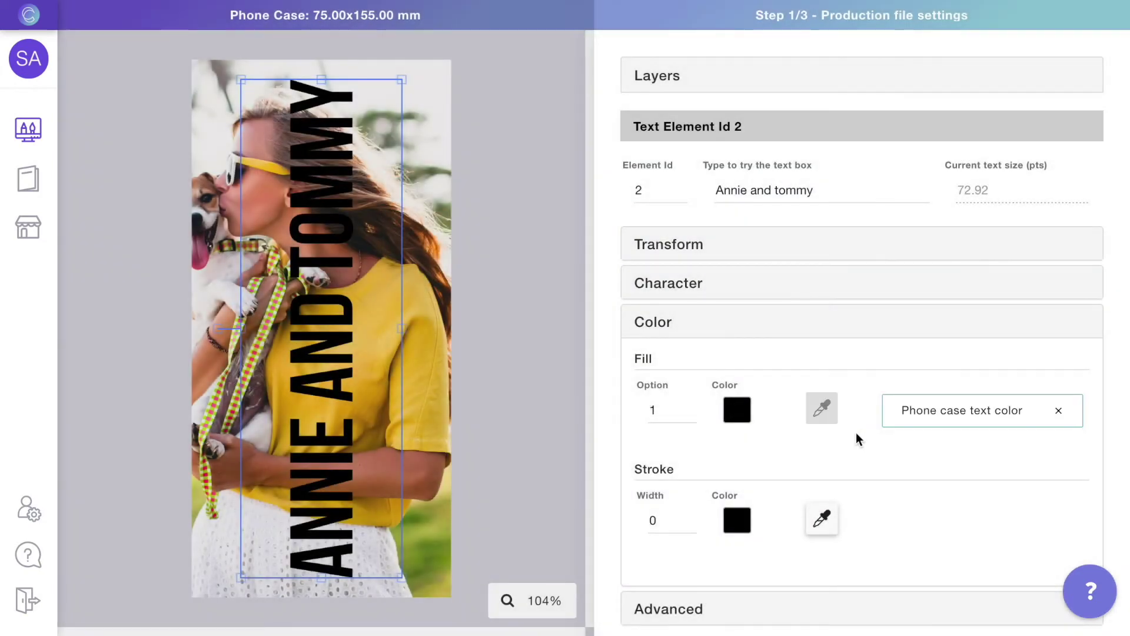
# Step: Try the fill colour options, settle on black option 1, and finish the text element
pyautogui.click(687, 406)
pyautogui.click(688, 406)
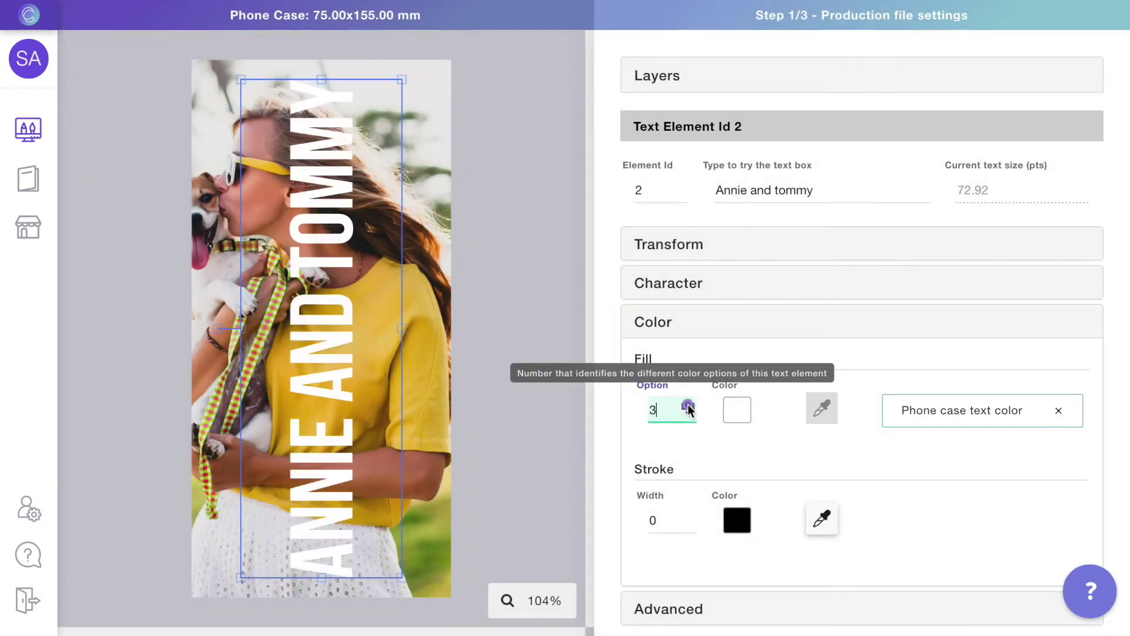
pyautogui.click(687, 406)
pyautogui.click(688, 406)
pyautogui.click(689, 416)
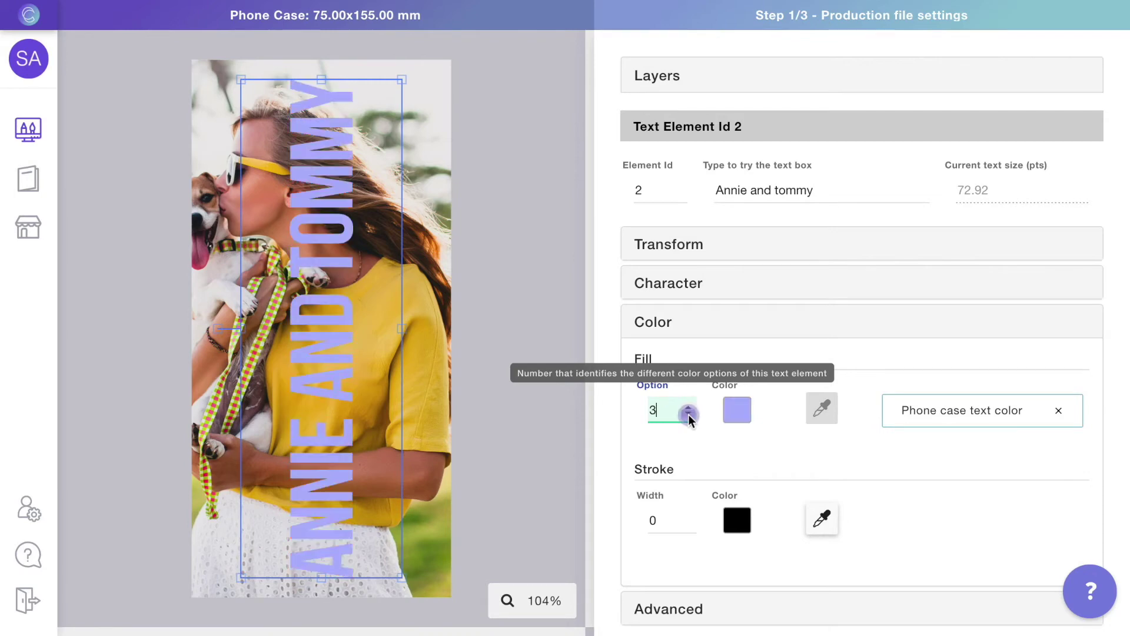
pyautogui.click(689, 416)
pyautogui.click(689, 416)
pyautogui.click(689, 415)
pyautogui.click(689, 416)
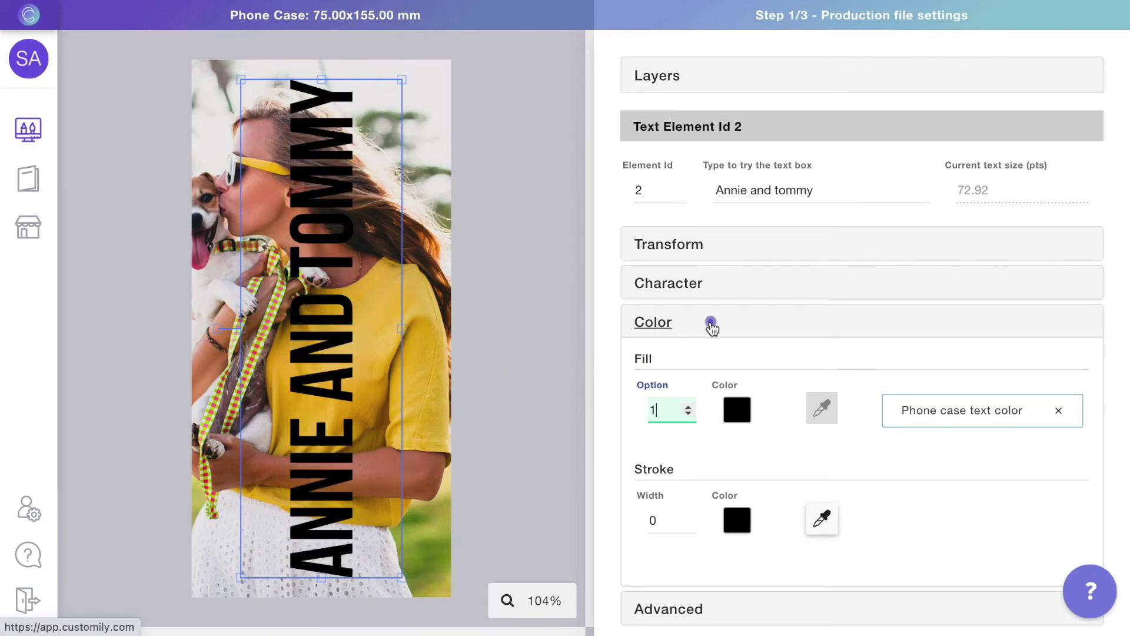
pyautogui.click(727, 329)
pyautogui.click(838, 425)
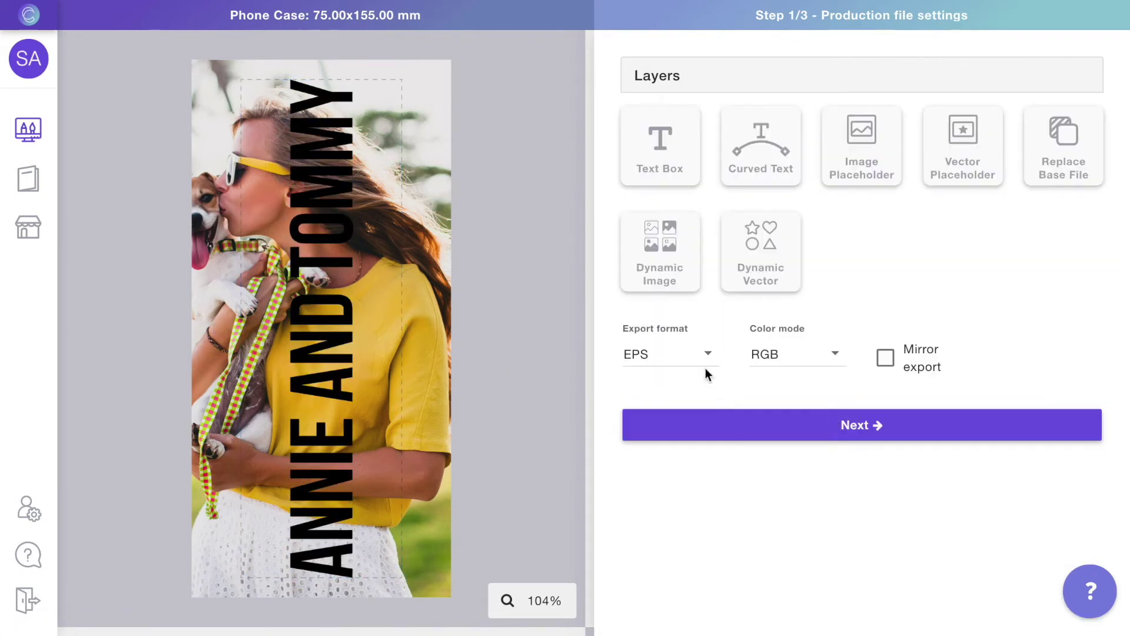
# Step: Export the production file as PNG at 300 resolution and continue to the next step
pyautogui.click(702, 358)
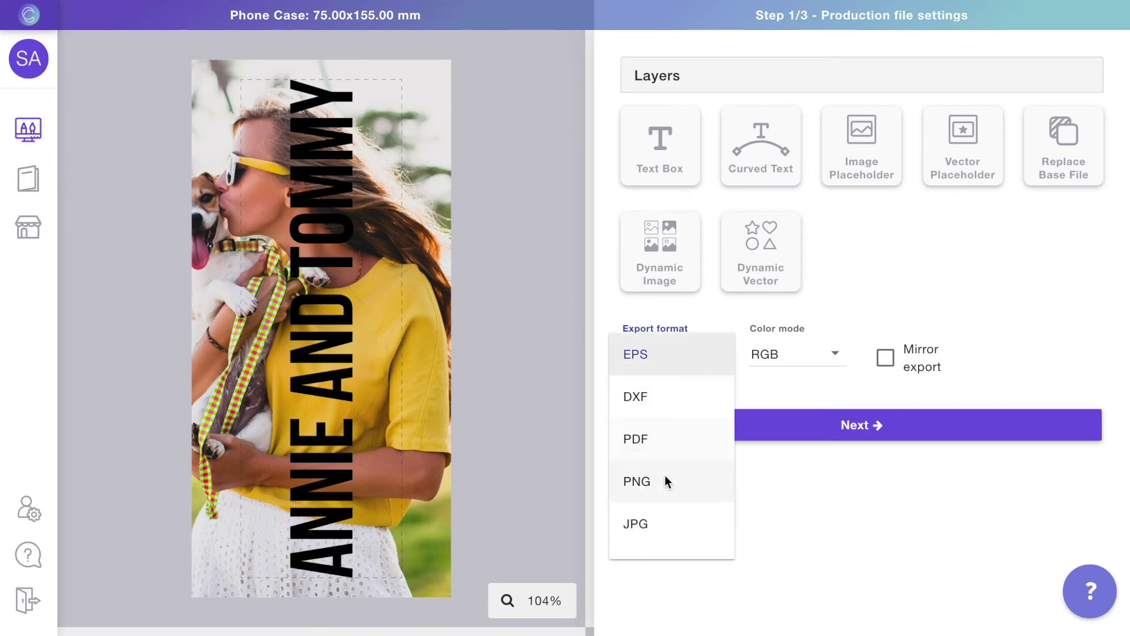
pyautogui.click(663, 480)
pyautogui.doubleClick(759, 352)
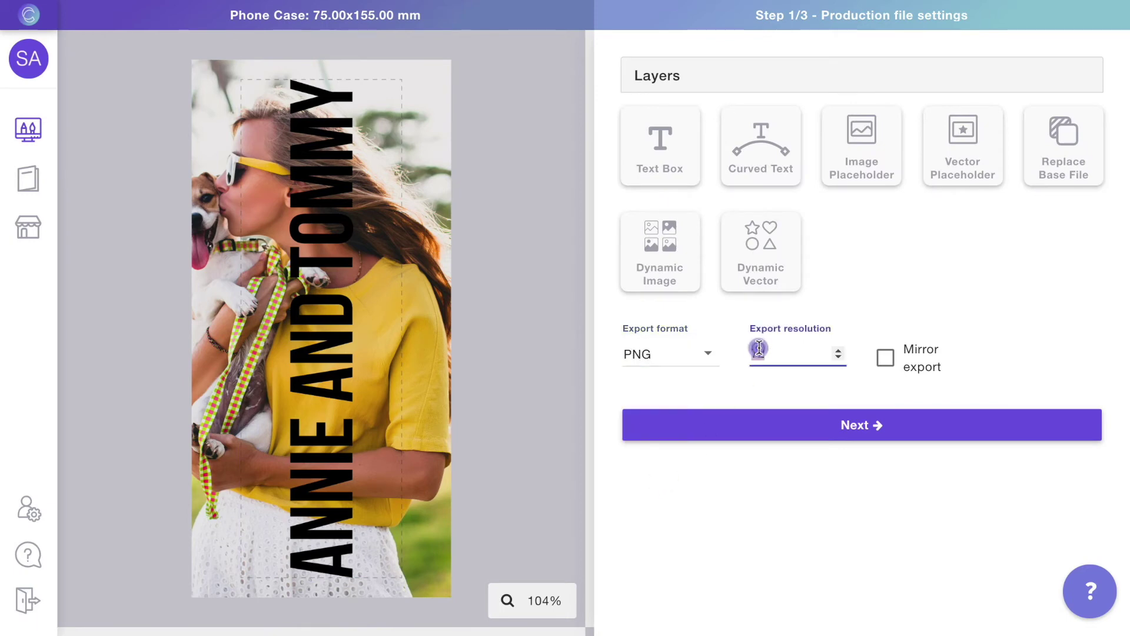
pyautogui.write('3')
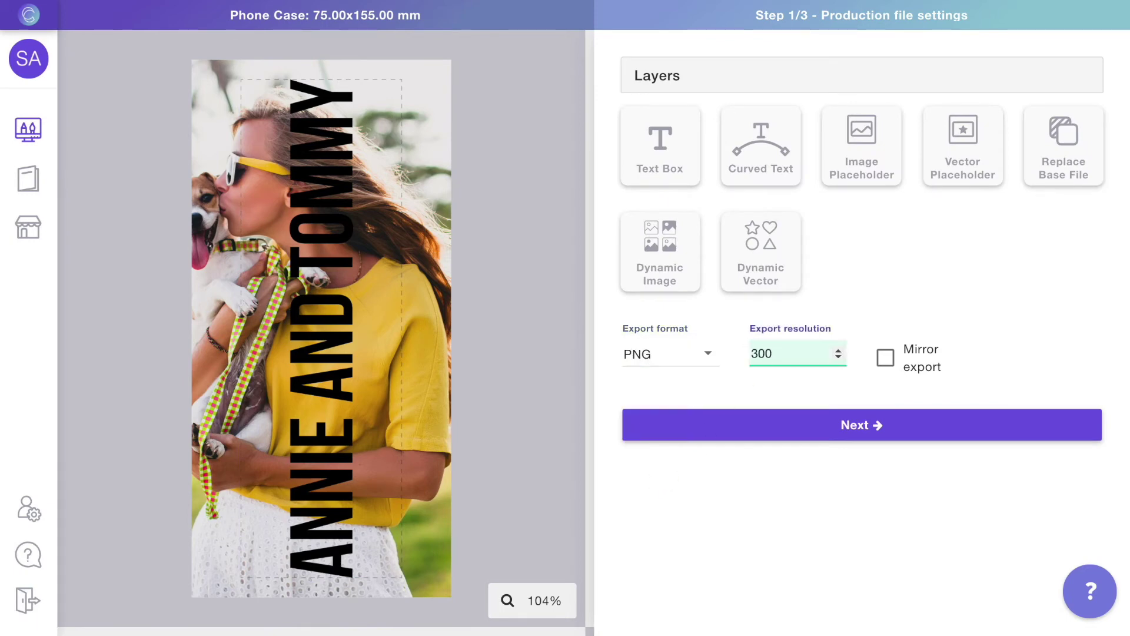
pyautogui.write('00')
pyautogui.click(839, 433)
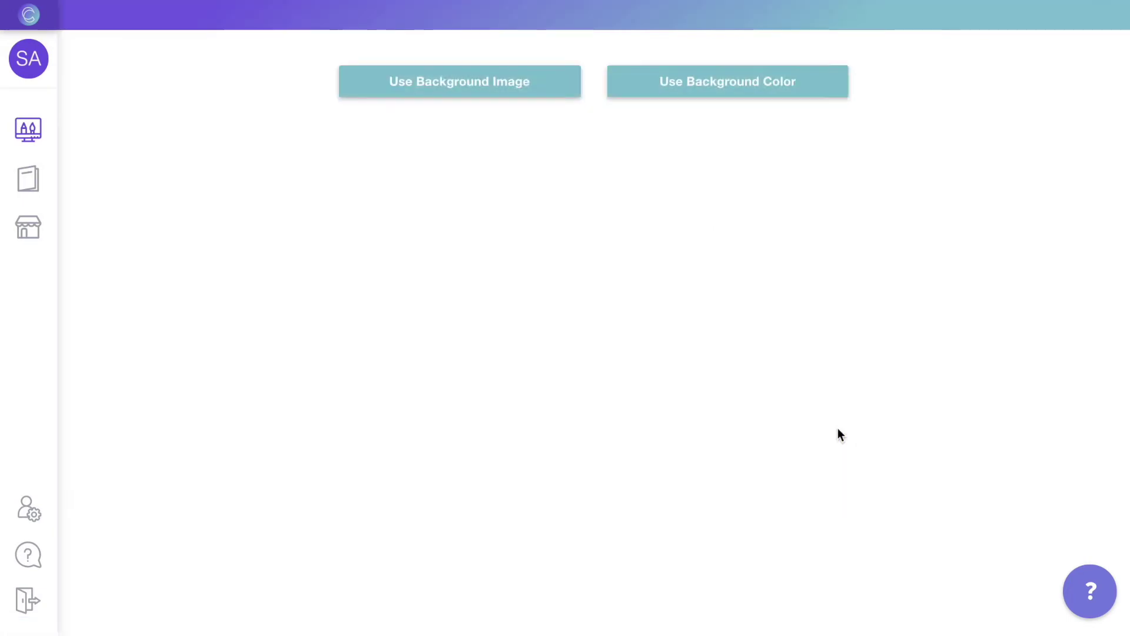
# Step: Use a plain white 1000×1000 px background colour for the preview
pyautogui.click(747, 78)
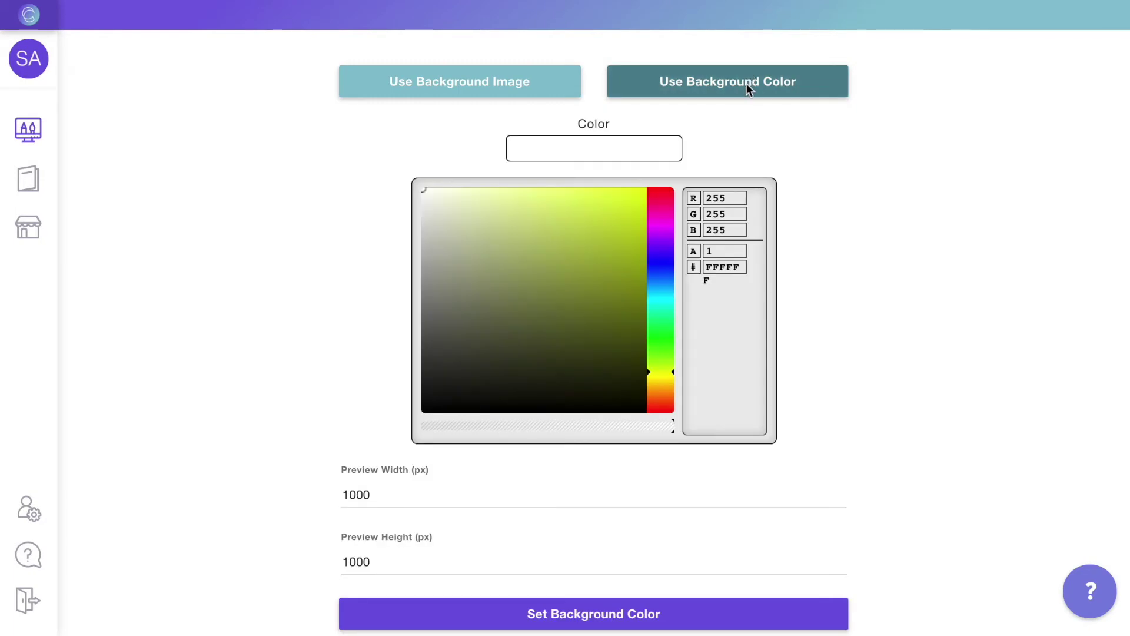
pyautogui.click(645, 623)
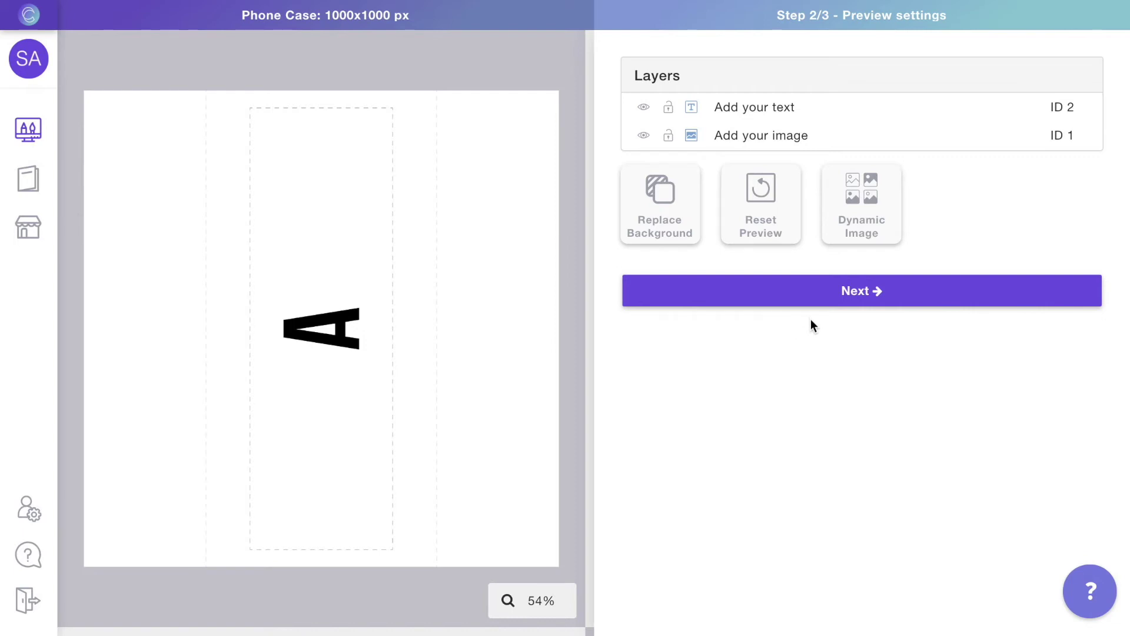
# Step: Add a dynamic image layer 'Phone model and color' linked to the Phone case model and color library
pyautogui.click(874, 205)
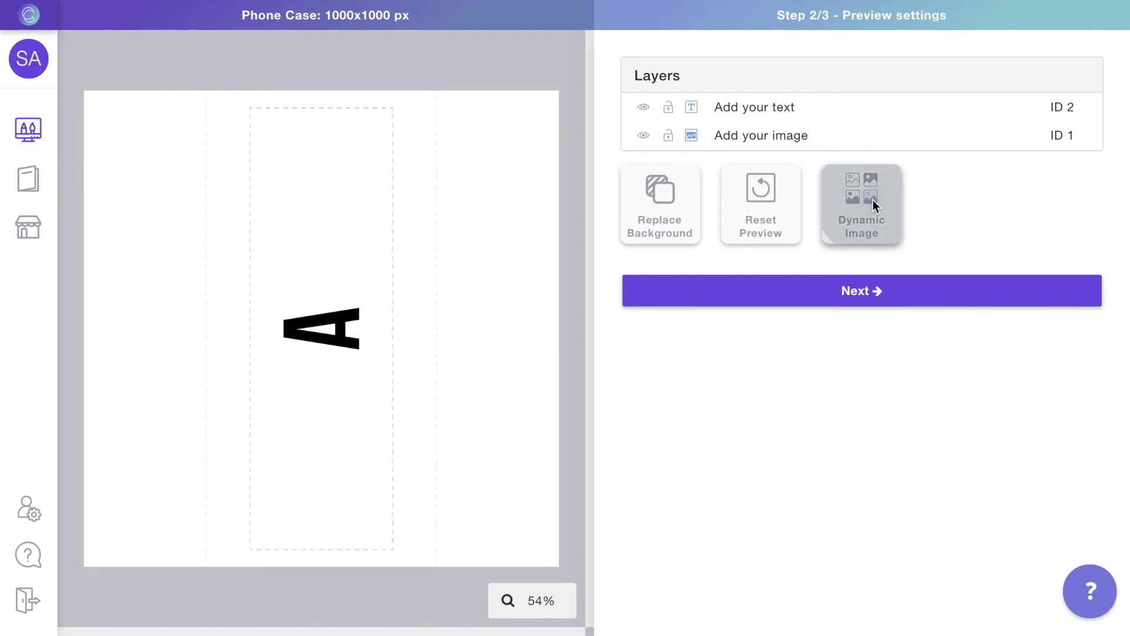
pyautogui.doubleClick(766, 110)
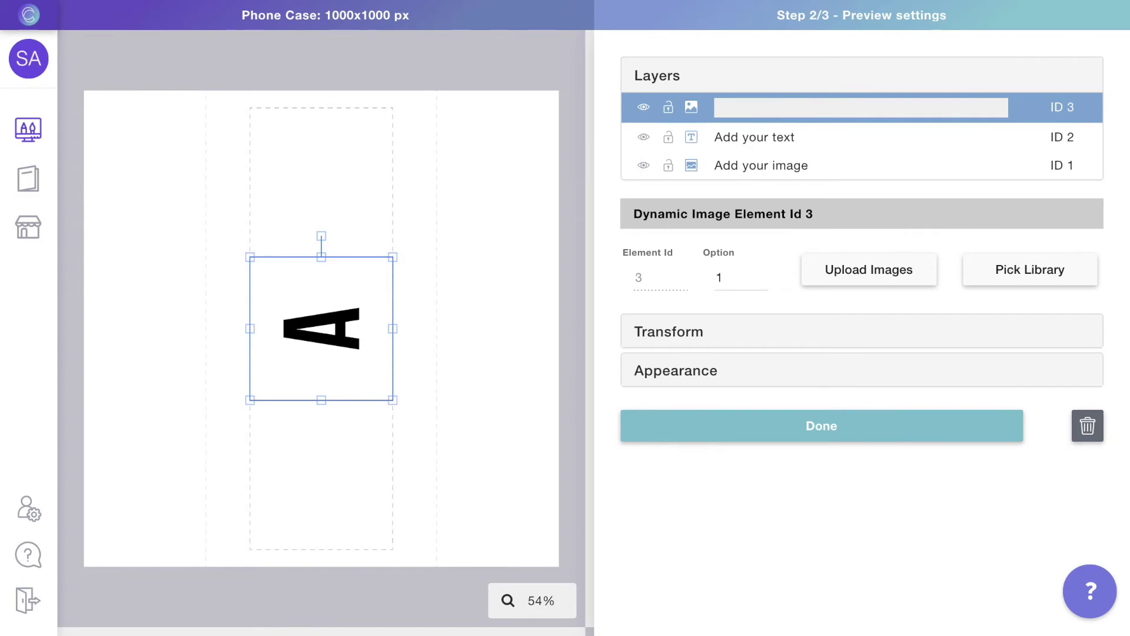
pyautogui.write('Phone model and color')
pyautogui.press('Return')
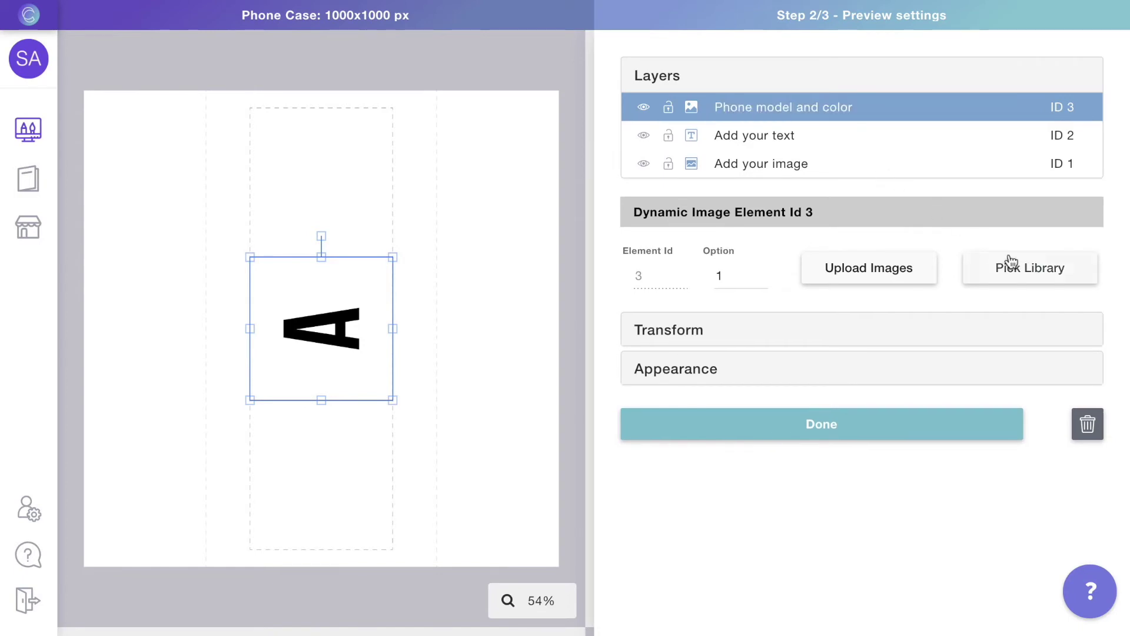
pyautogui.click(1034, 270)
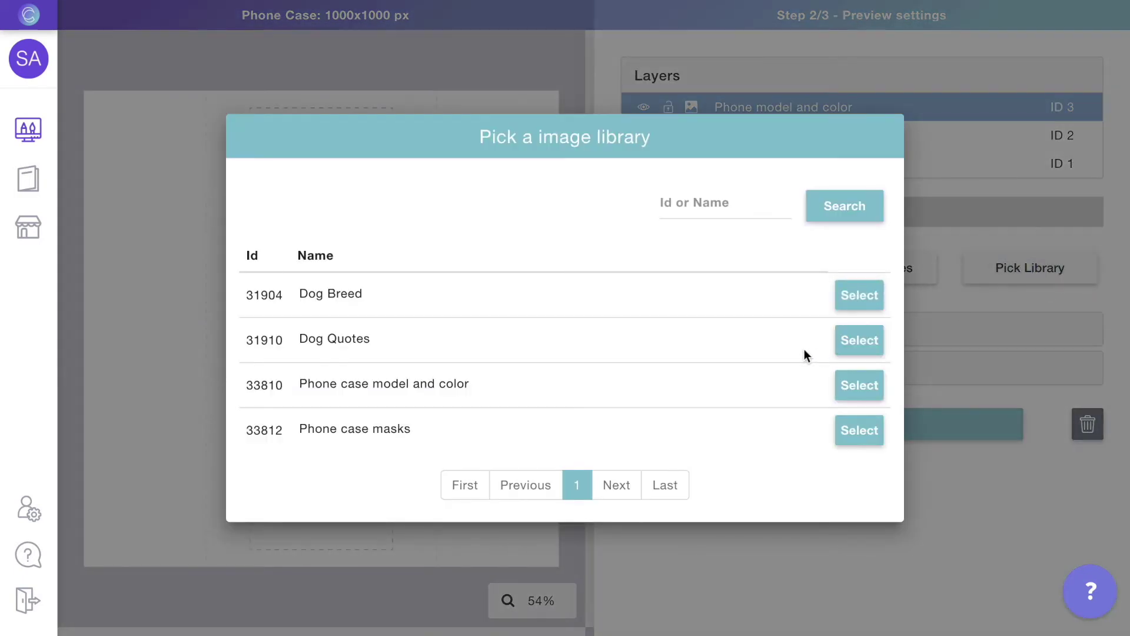
pyautogui.click(859, 386)
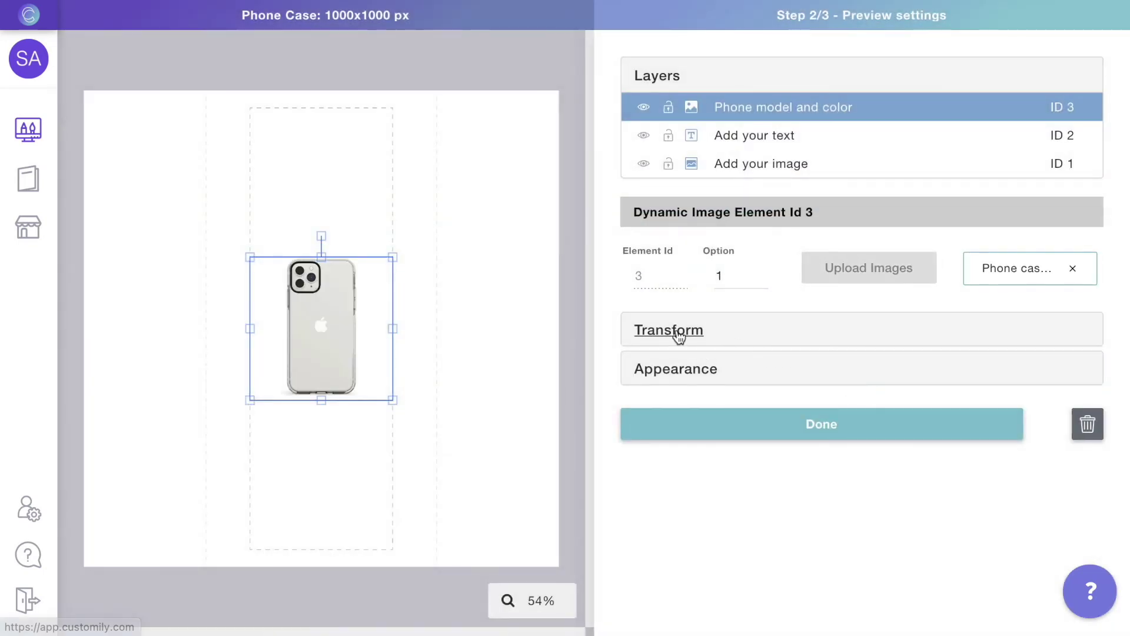
# Step: Size the phone image to 1000×1000 px, move it beneath the other layers, and lock it
pyautogui.click(694, 329)
pyautogui.doubleClick(663, 437)
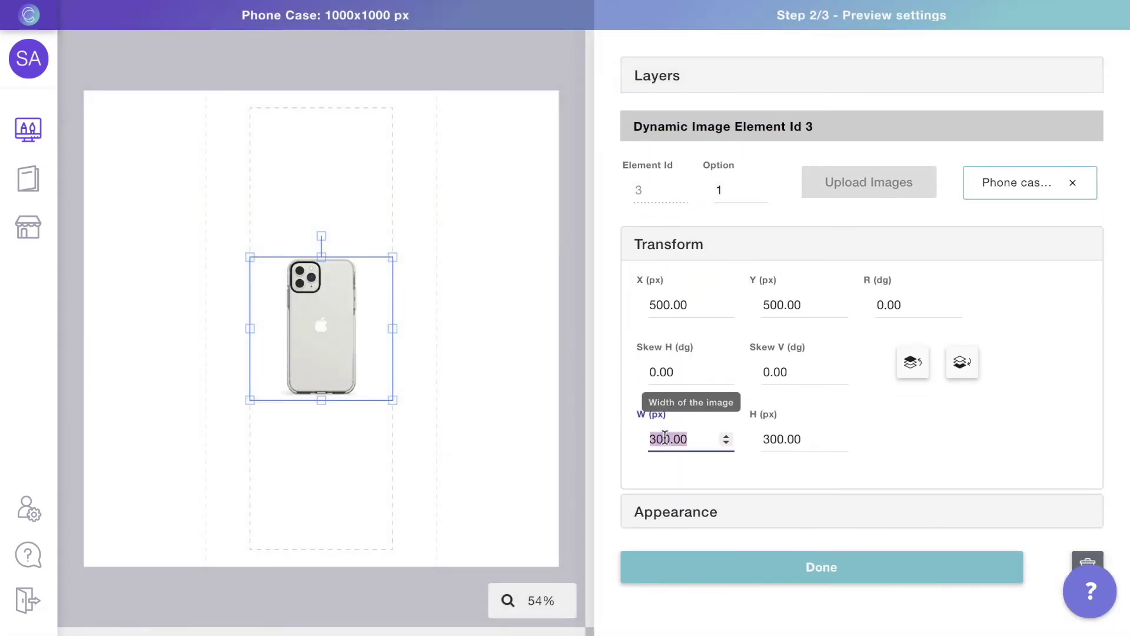
pyautogui.write('1000')
pyautogui.press('Tab')
pyautogui.write('1000')
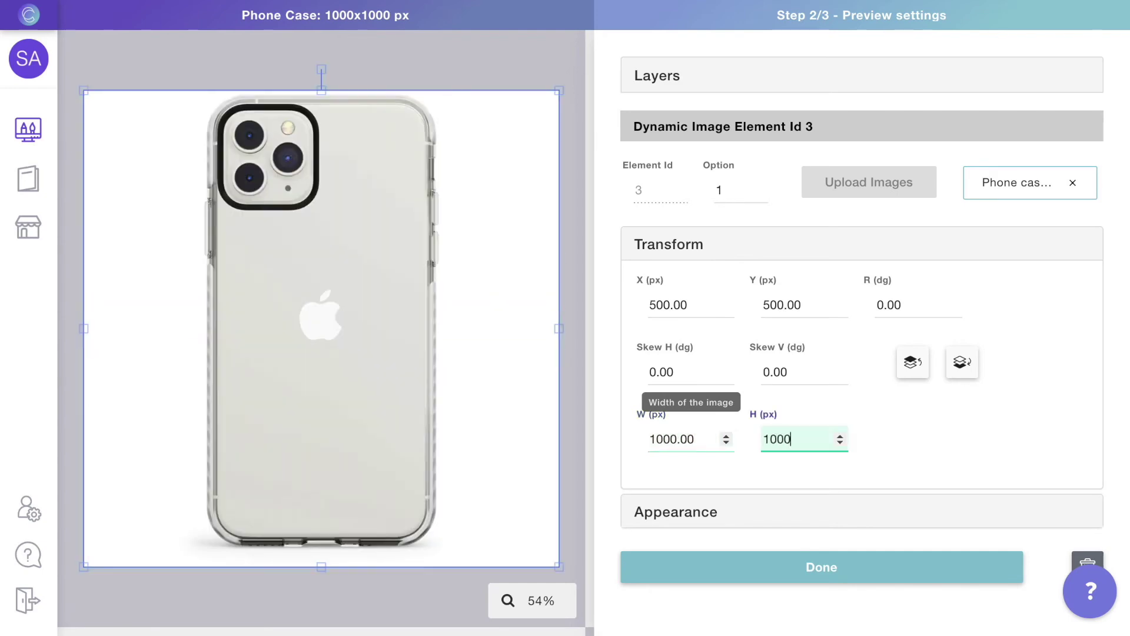
pyautogui.click(677, 77)
pyautogui.moveTo(764, 110); pyautogui.dragTo(756, 165)
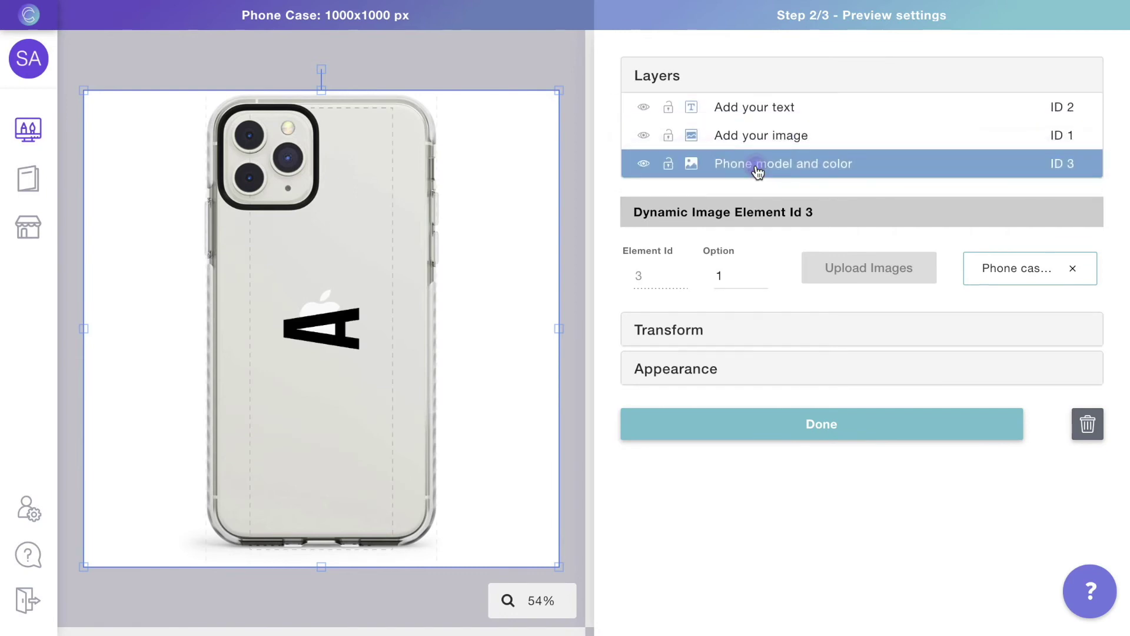
pyautogui.click(667, 165)
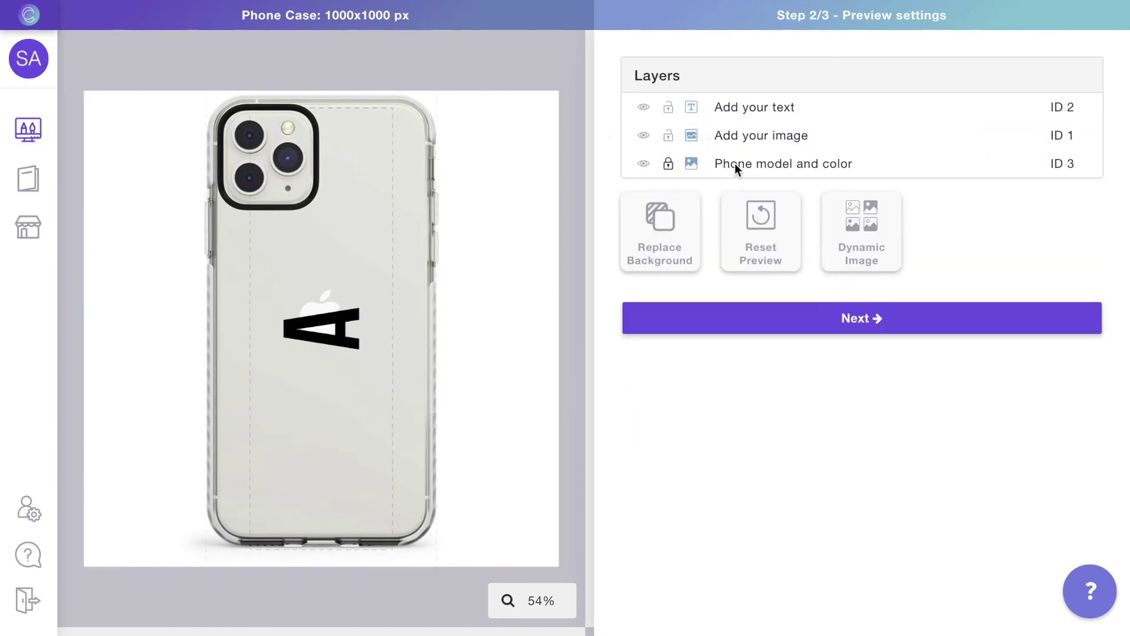
# Step: Preview 'Add your image' with the woman-and-dog sample photo, then add a new dynamic image layer
pyautogui.click(757, 141)
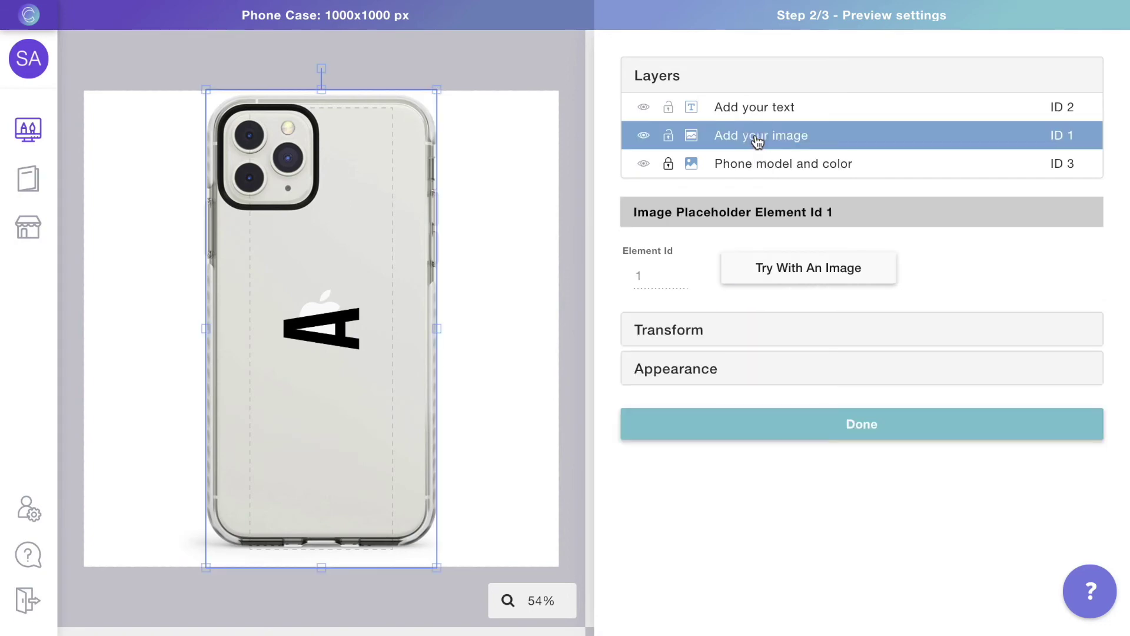
pyautogui.click(768, 271)
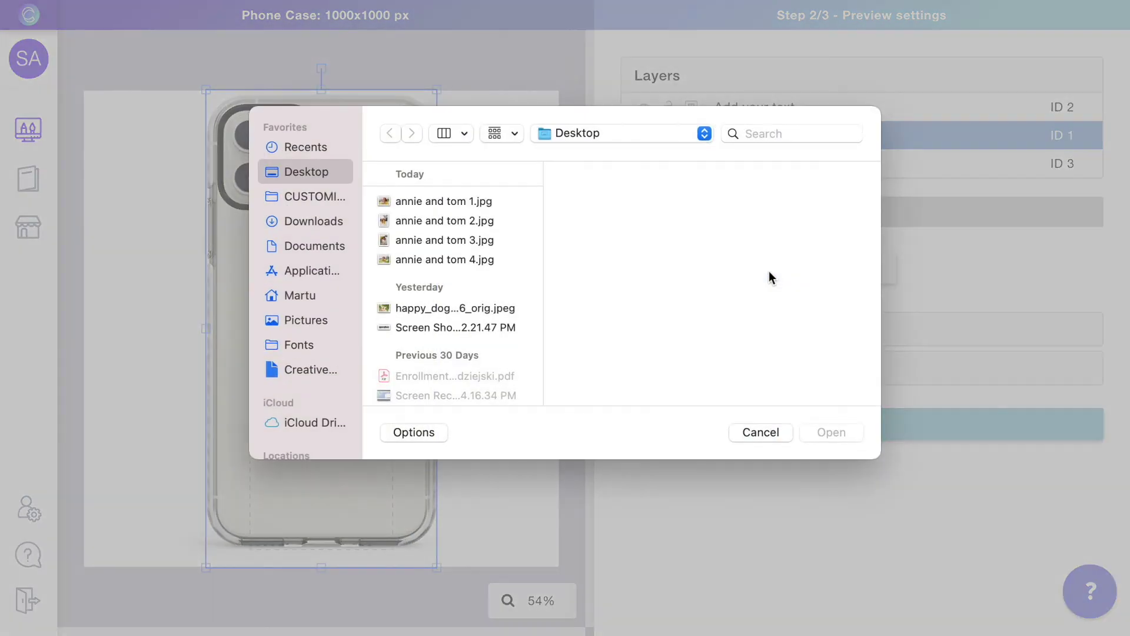
pyautogui.click(458, 261)
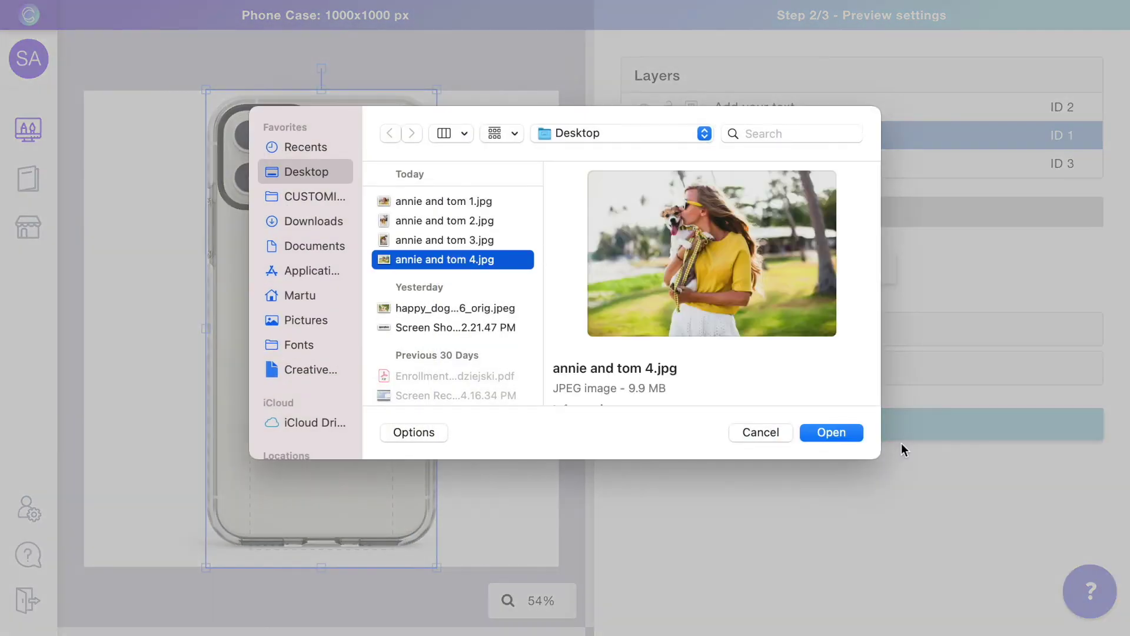
pyautogui.click(828, 433)
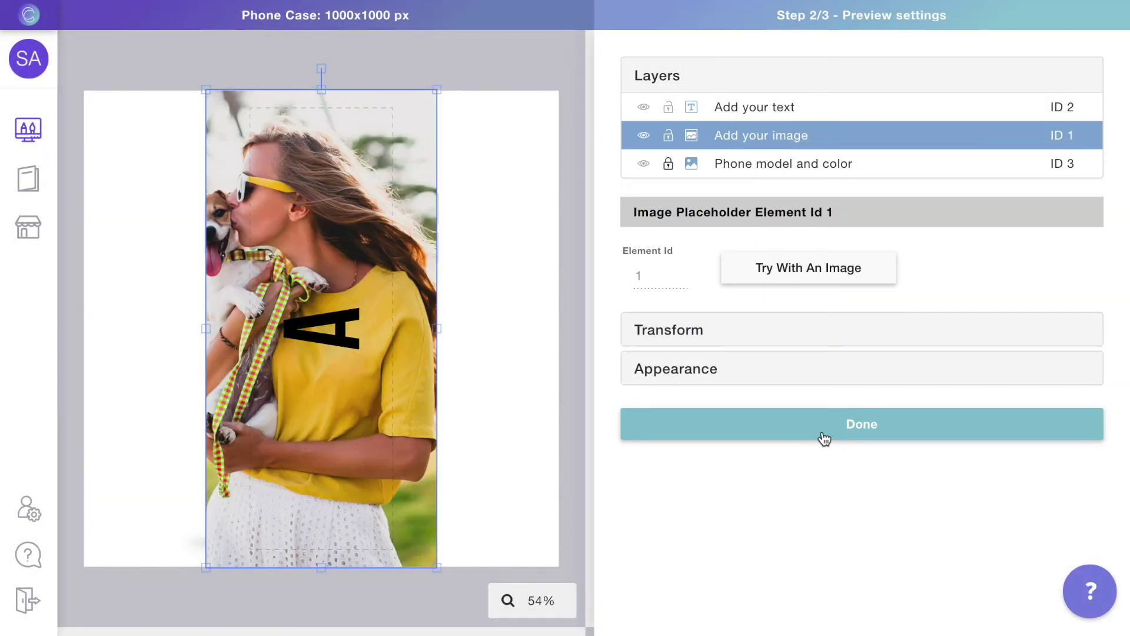
pyautogui.click(823, 434)
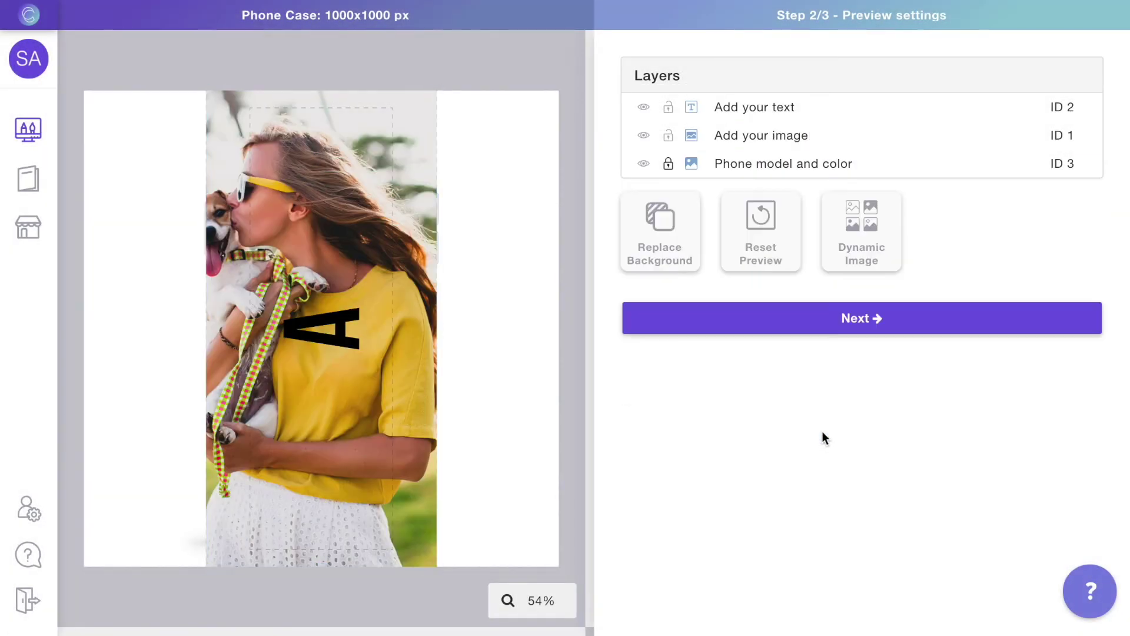
pyautogui.click(863, 245)
# Step: Name the new layer 'Phone model and color mask' and attach the Phone case masks library
pyautogui.click(765, 108)
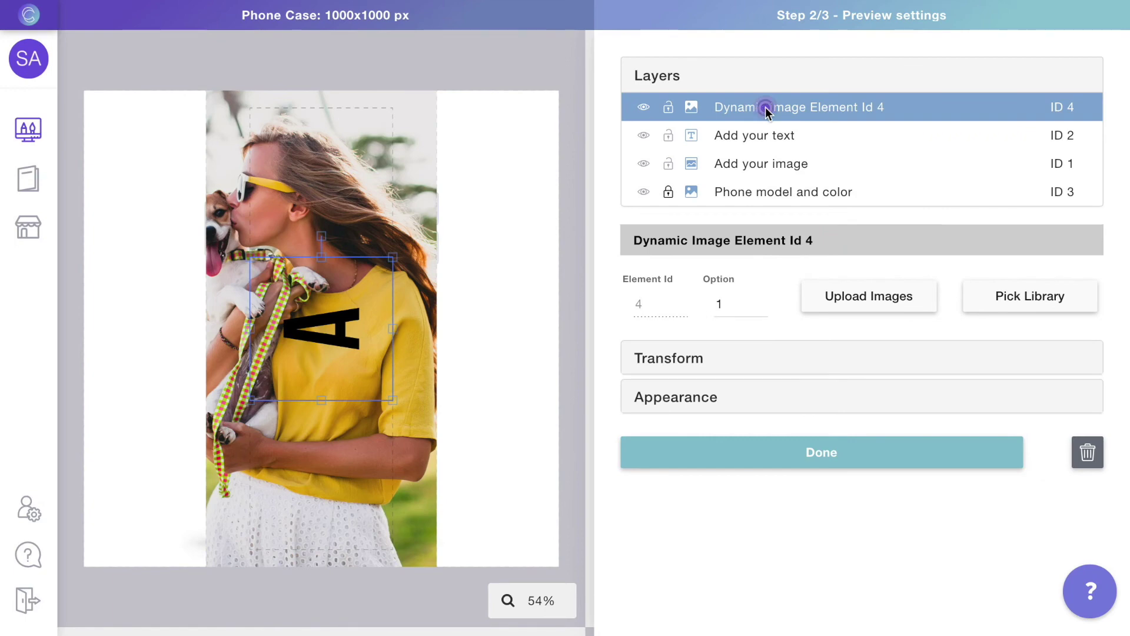
pyautogui.write('Phone model and color')
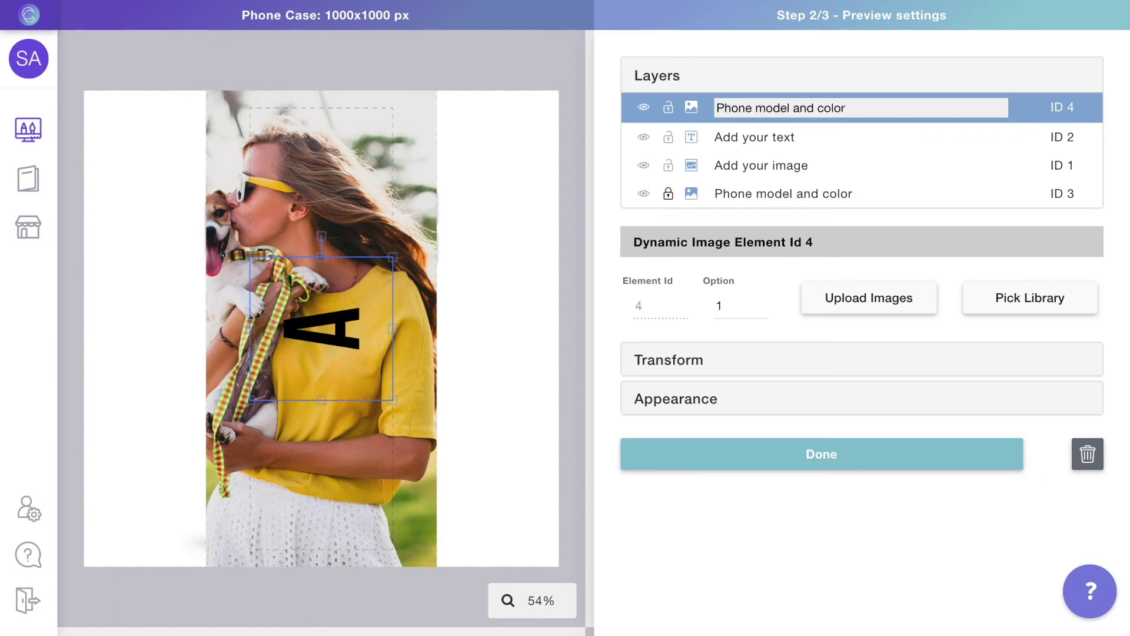
pyautogui.write(' mask')
pyautogui.press('Return')
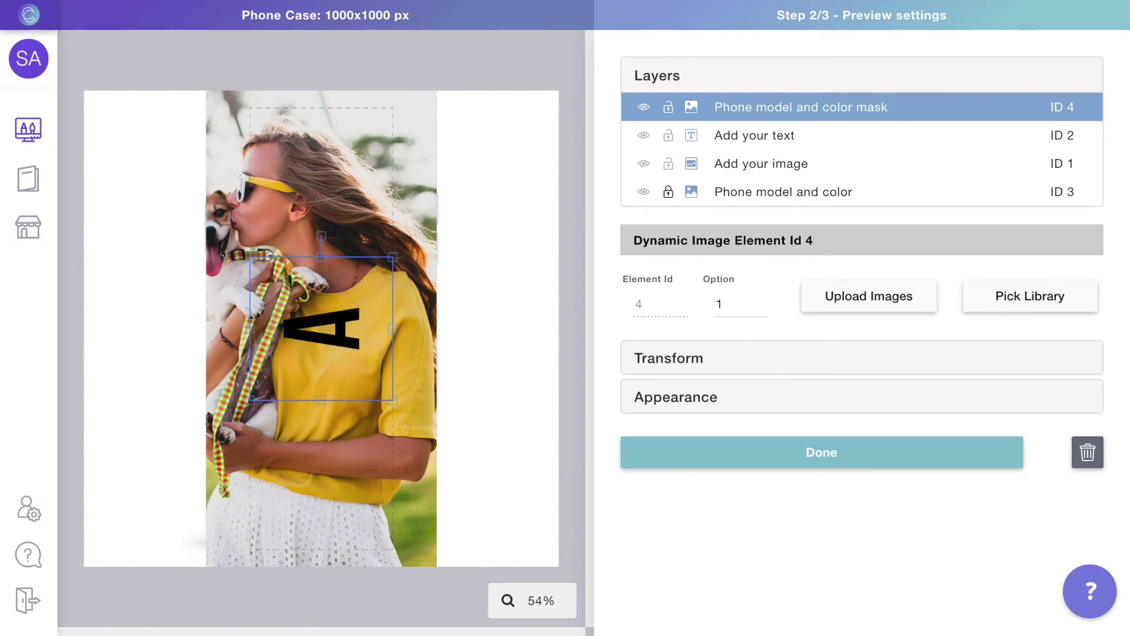
pyautogui.click(1034, 295)
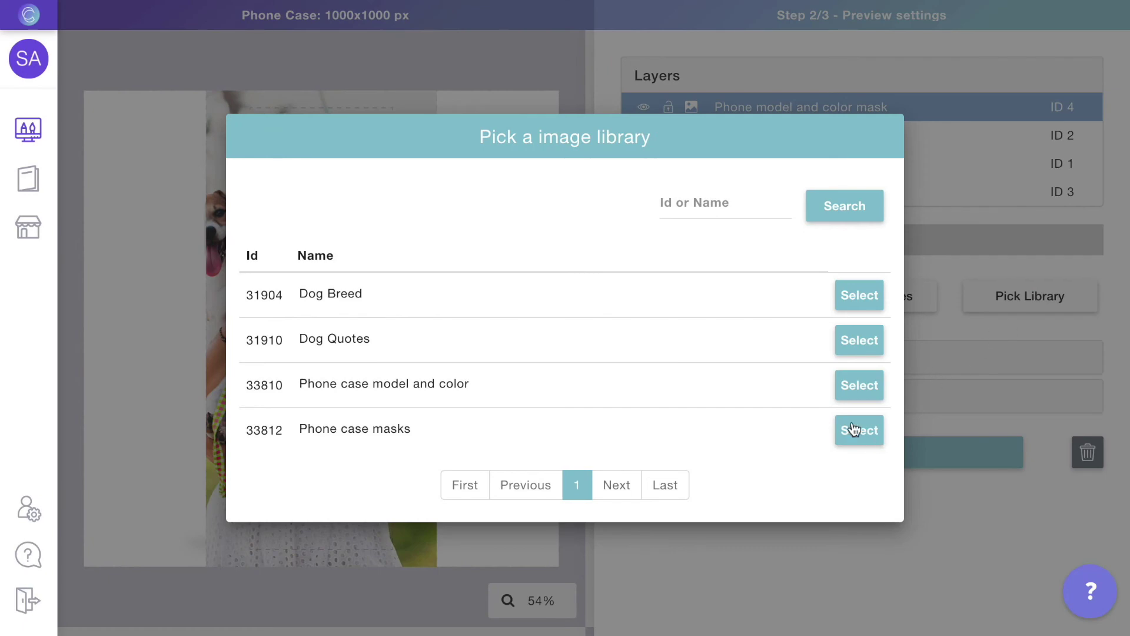
pyautogui.click(854, 430)
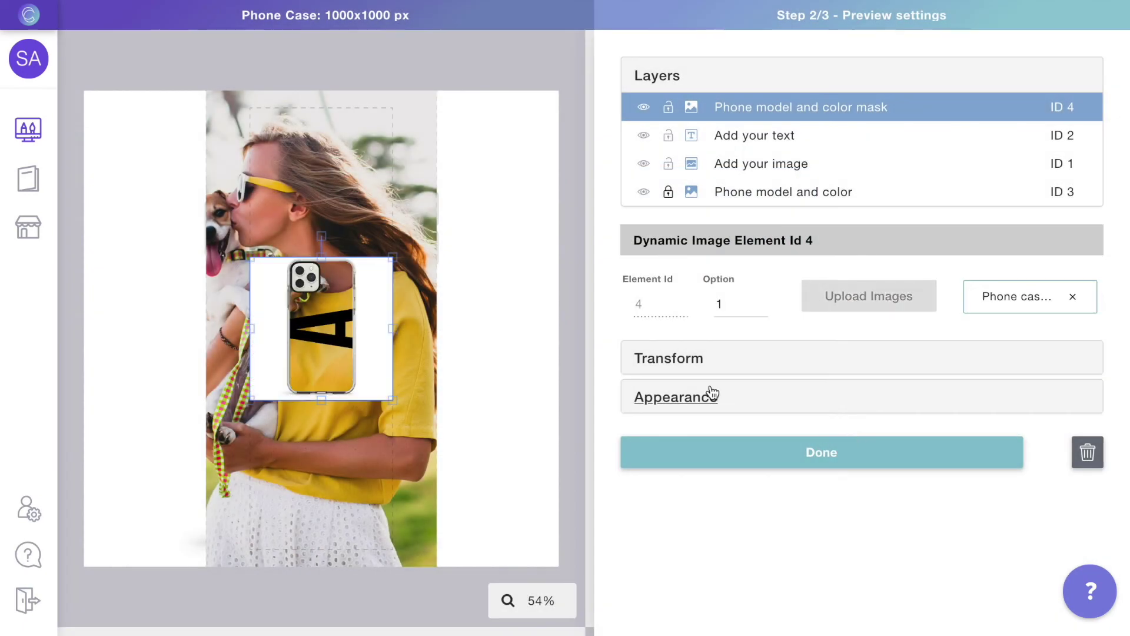
# Step: Resize the mask layer to 1000 × 1000
pyautogui.click(666, 358)
pyautogui.doubleClick(676, 439)
pyautogui.write('1')
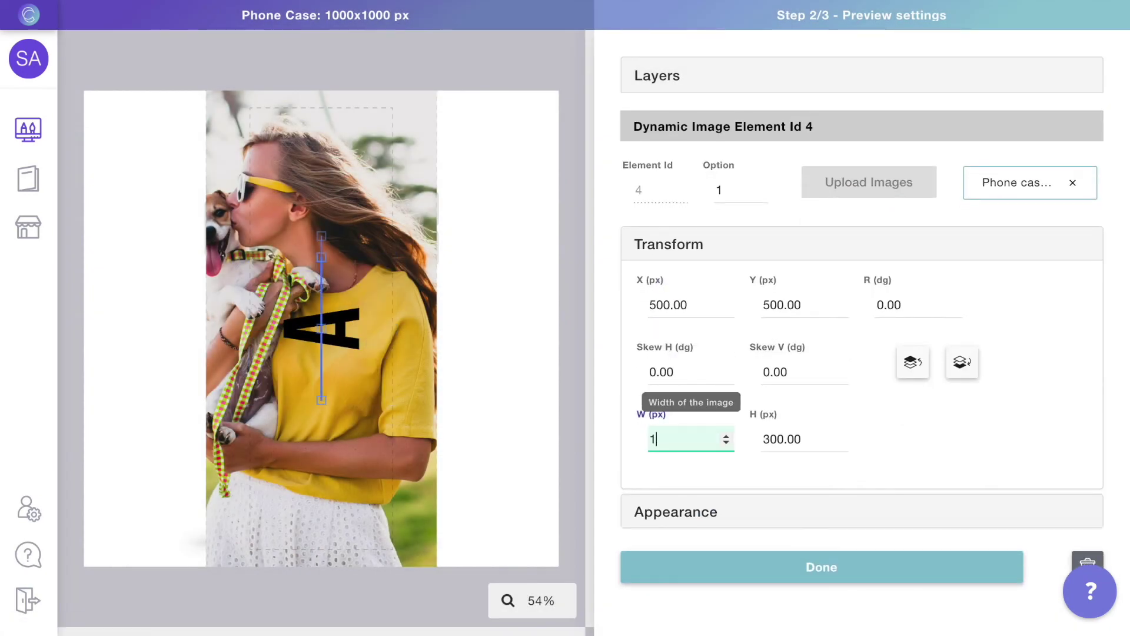
pyautogui.write('000')
pyautogui.press('Tab')
pyautogui.write('1000')
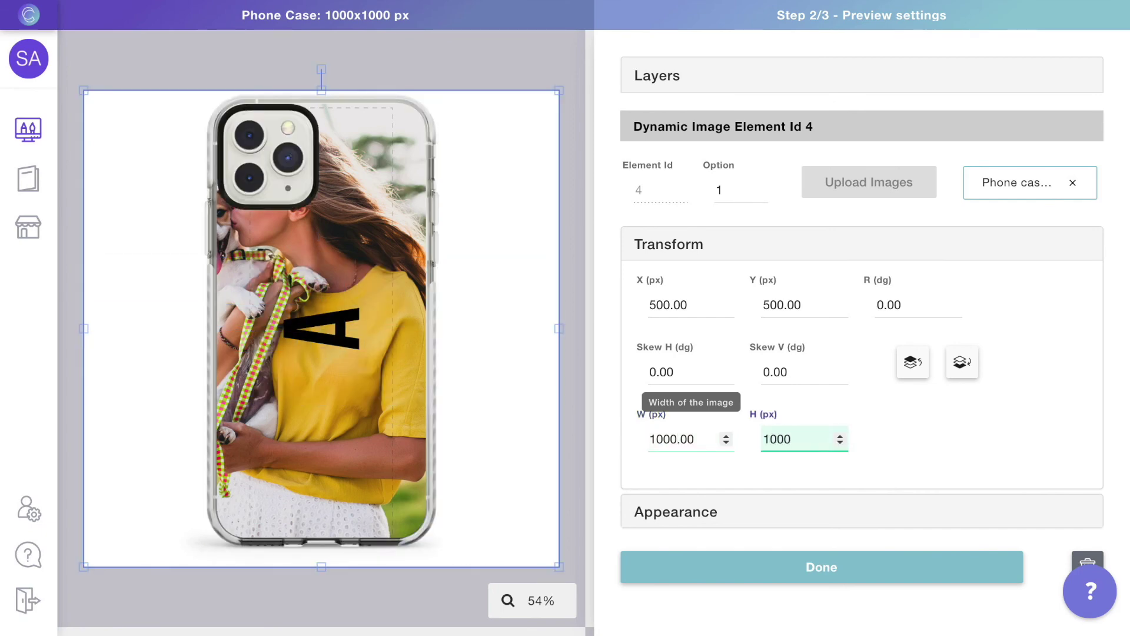
# Step: Step the mask option to 7, the red phone variant, and finish the layer
pyautogui.click(761, 187)
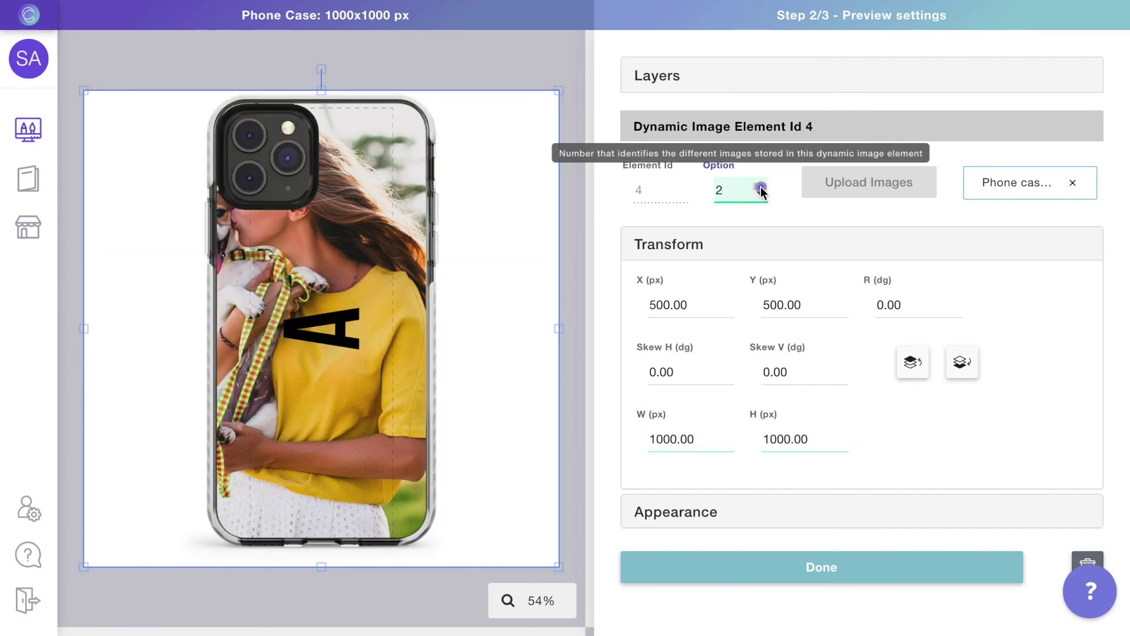
pyautogui.click(760, 187)
pyautogui.click(760, 187)
pyautogui.click(760, 186)
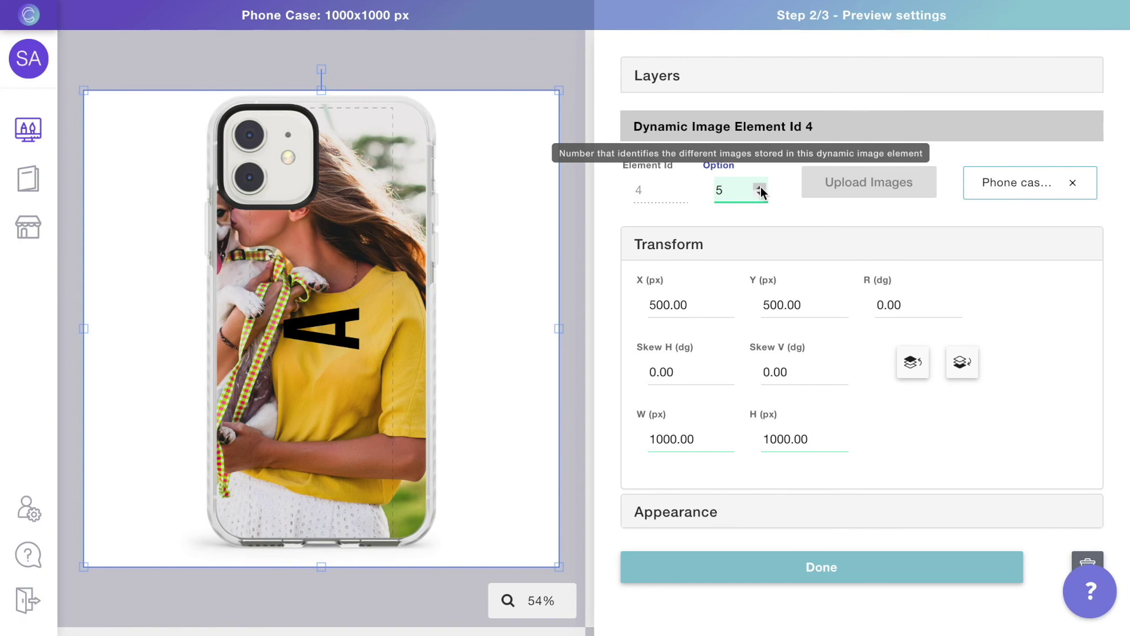
pyautogui.click(760, 187)
pyautogui.click(760, 187)
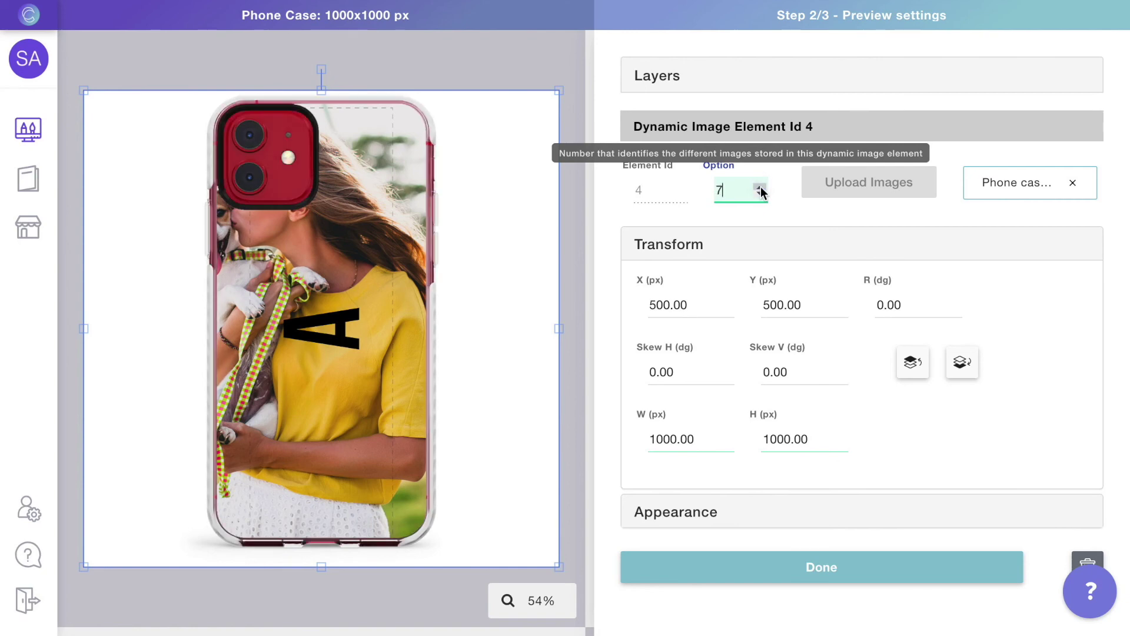
pyautogui.click(810, 575)
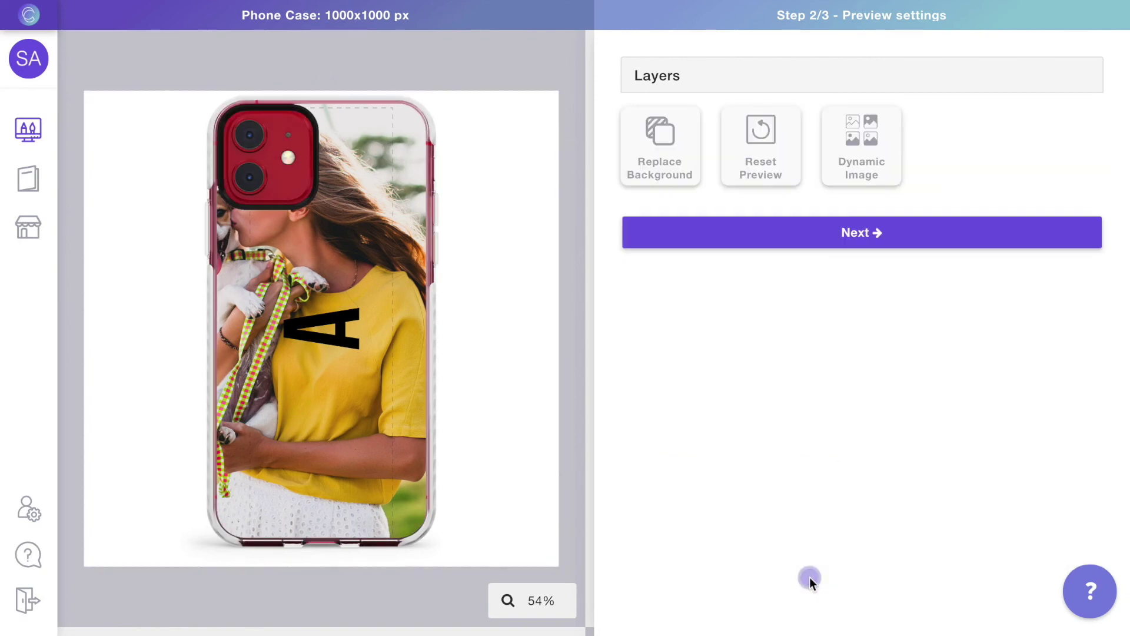
# Step: Move to template review and enter 'tommy' as the sample text
pyautogui.click(864, 233)
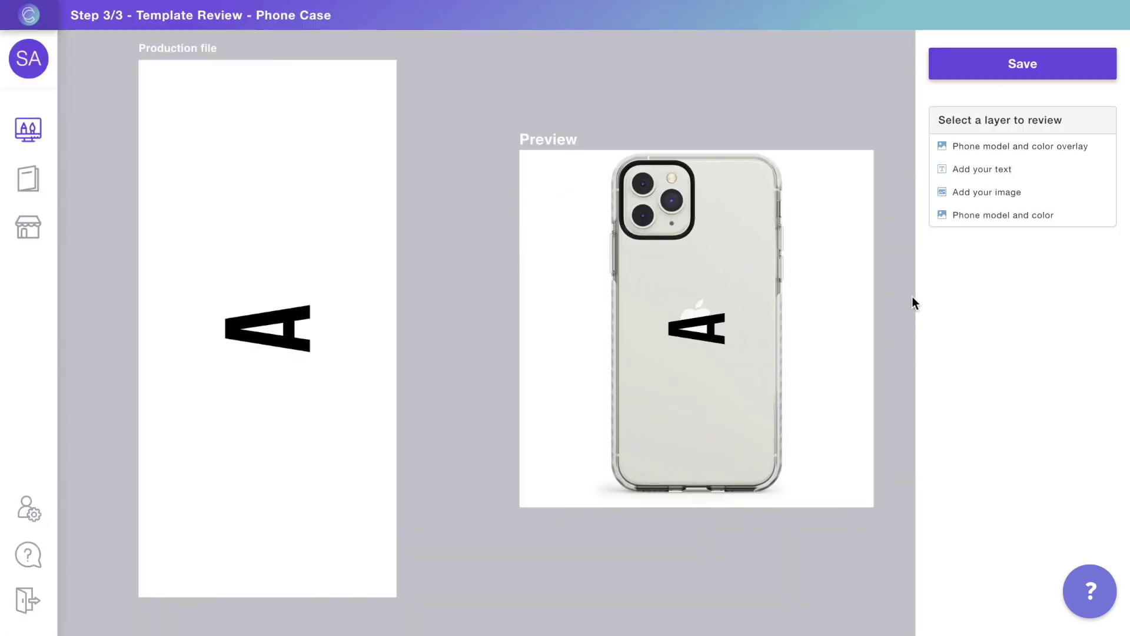
pyautogui.click(979, 172)
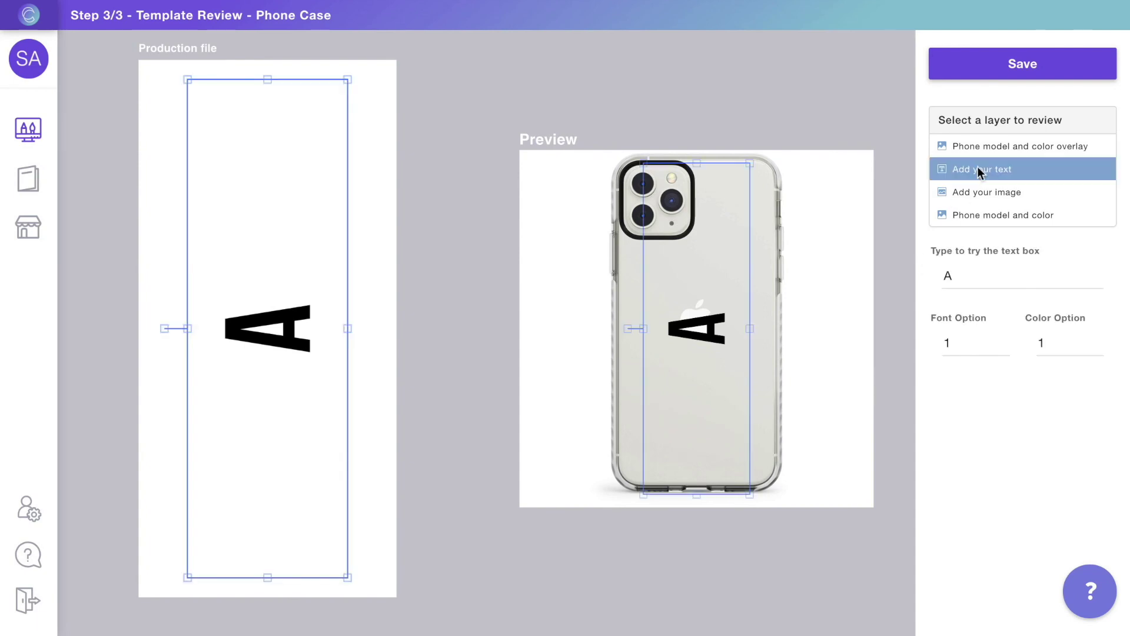
pyautogui.click(965, 283)
pyautogui.press('BackSpace')
pyautogui.write('tommy')
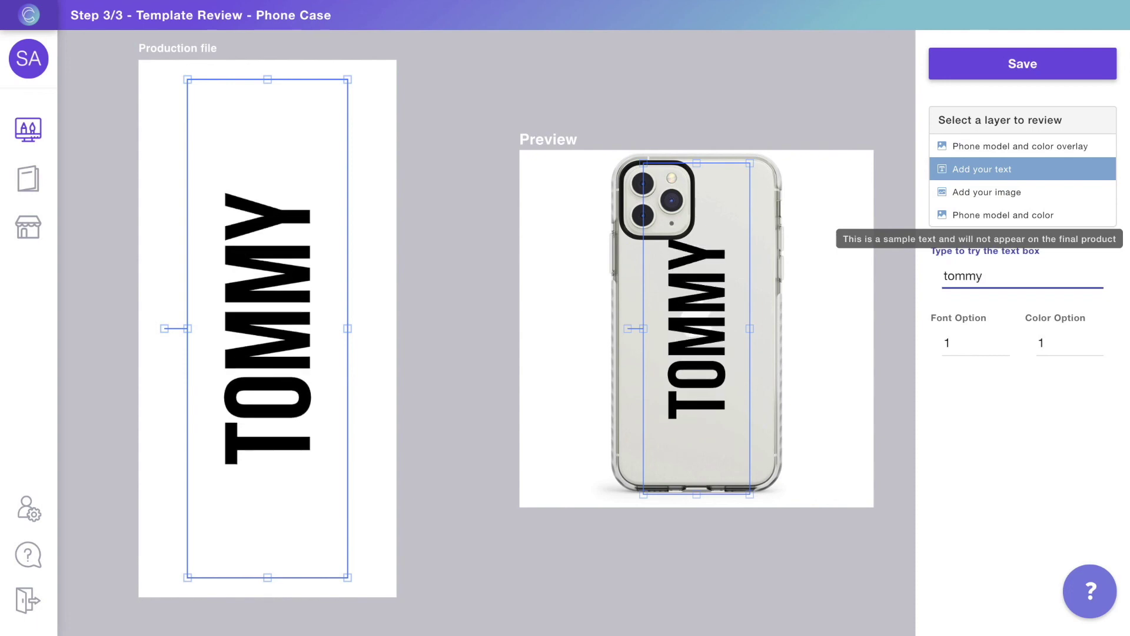
# Step: Preview the text with two further fonts and three further colours
pyautogui.click(1002, 340)
pyautogui.click(1002, 340)
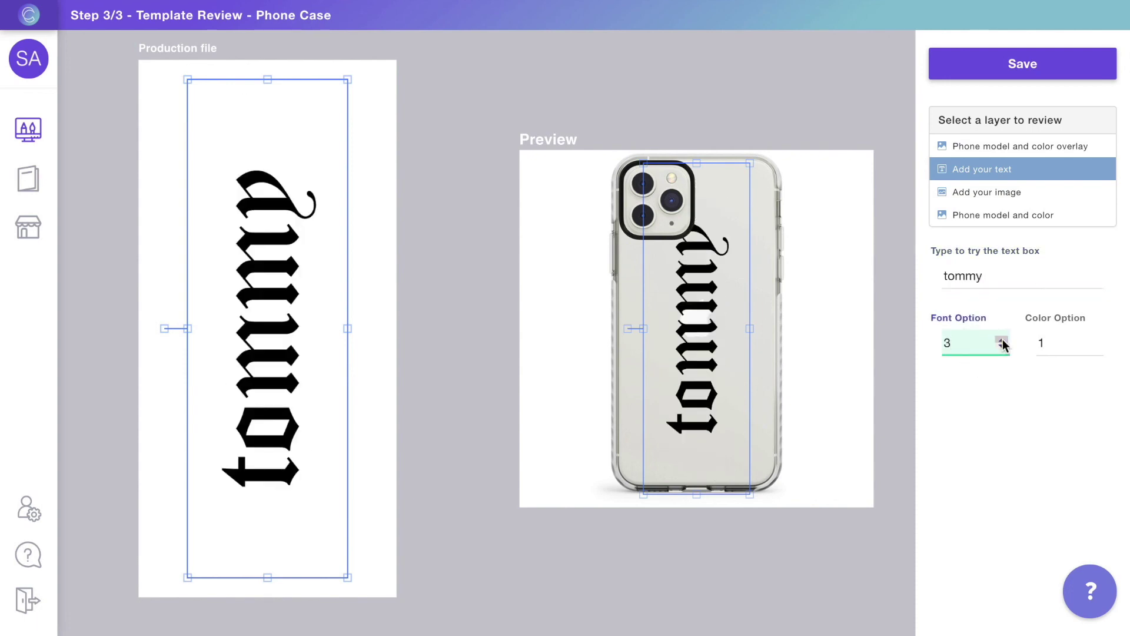
pyautogui.click(1096, 340)
pyautogui.click(1095, 340)
pyautogui.click(1095, 340)
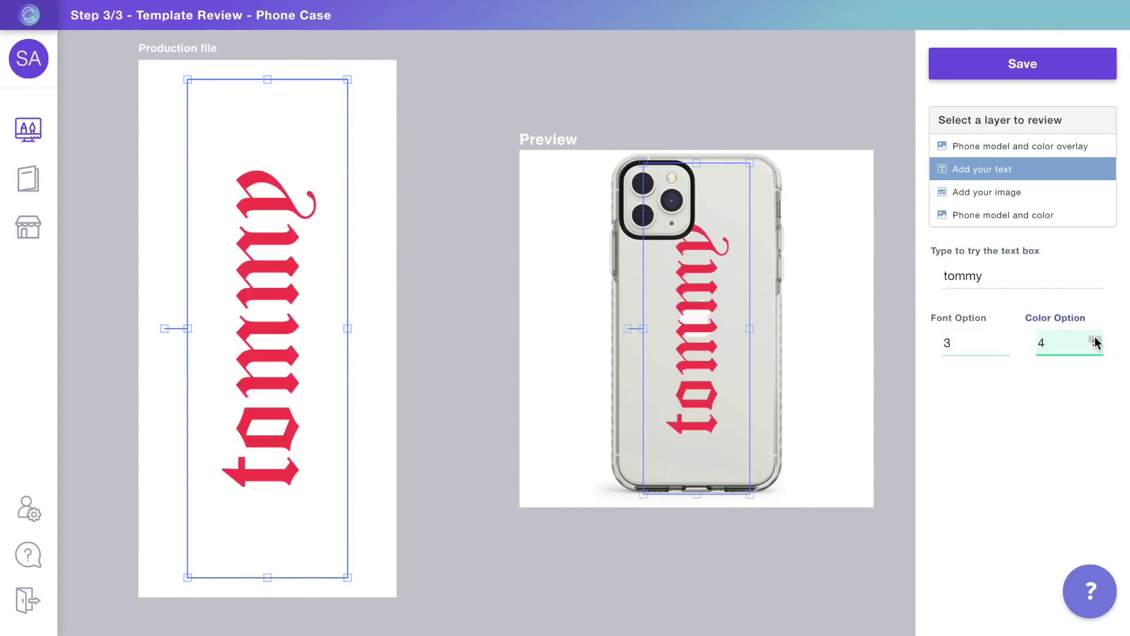
# Step: Load a different sample photo into the image placeholder
pyautogui.click(1009, 192)
pyautogui.click(1018, 261)
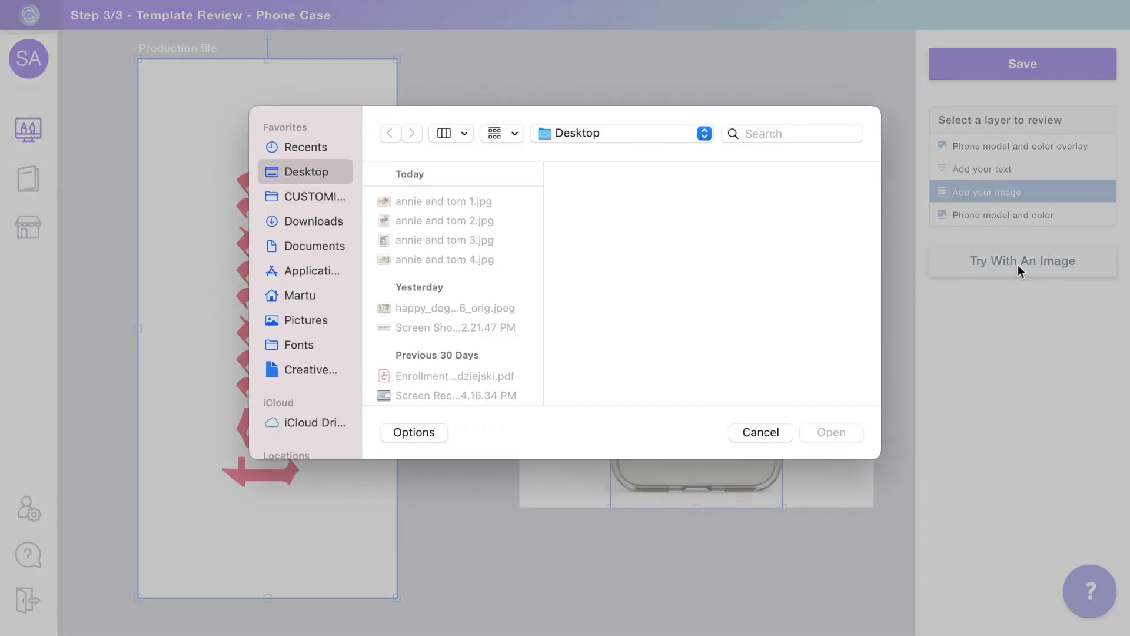
pyautogui.click(448, 222)
pyautogui.click(832, 432)
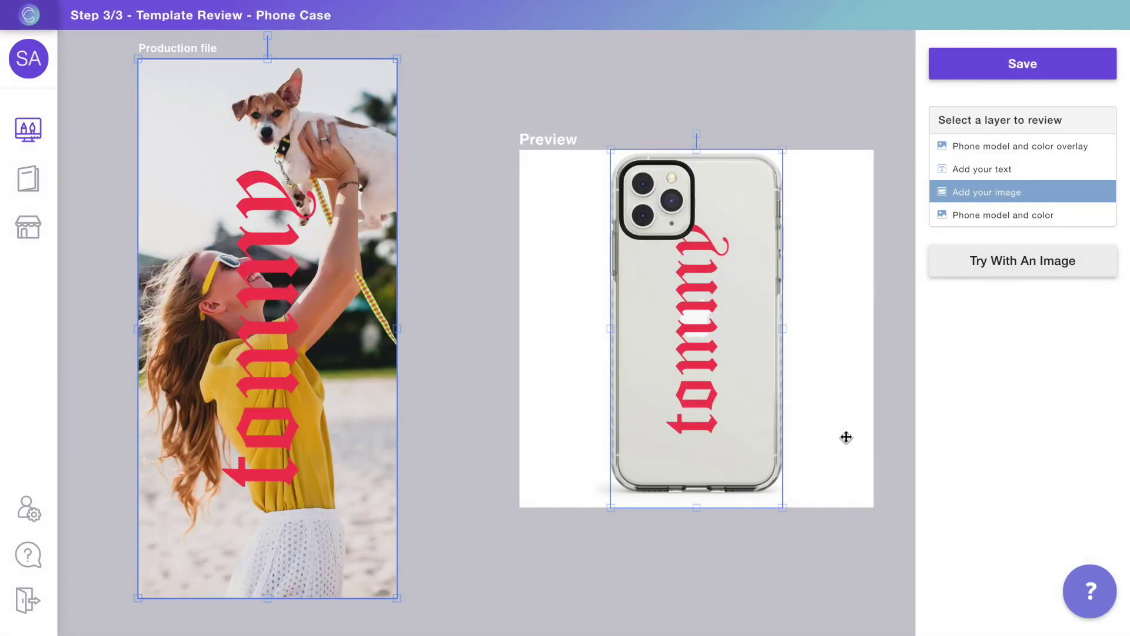
# Step: Switch the phone model and color overlay to another option, then save the template
pyautogui.click(989, 146)
pyautogui.click(1095, 273)
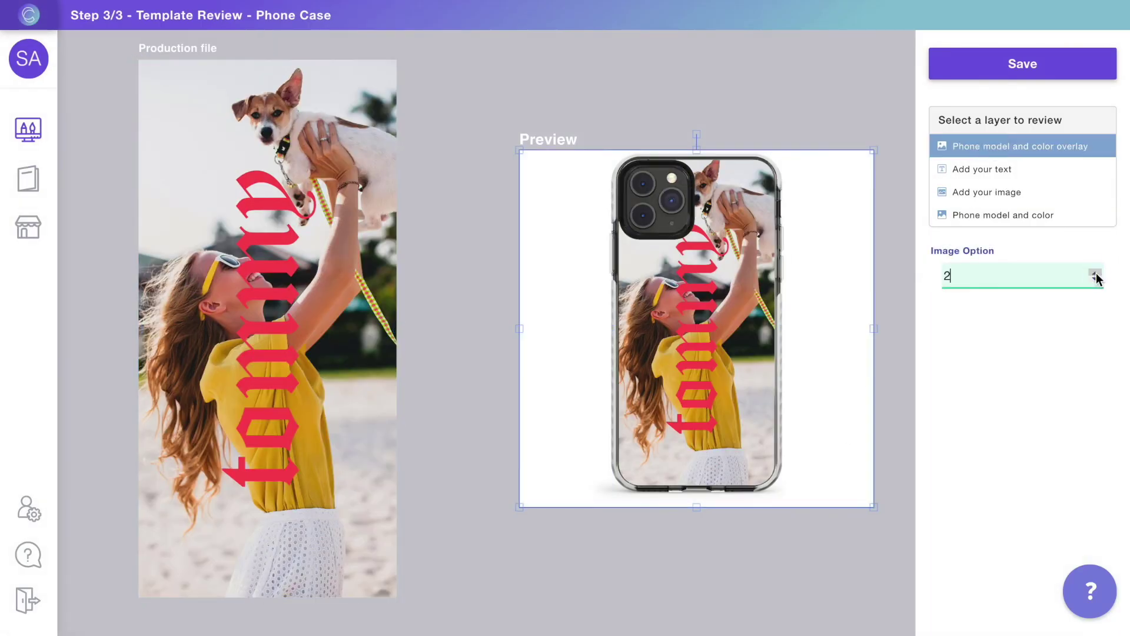
pyautogui.click(1096, 274)
pyautogui.click(1020, 325)
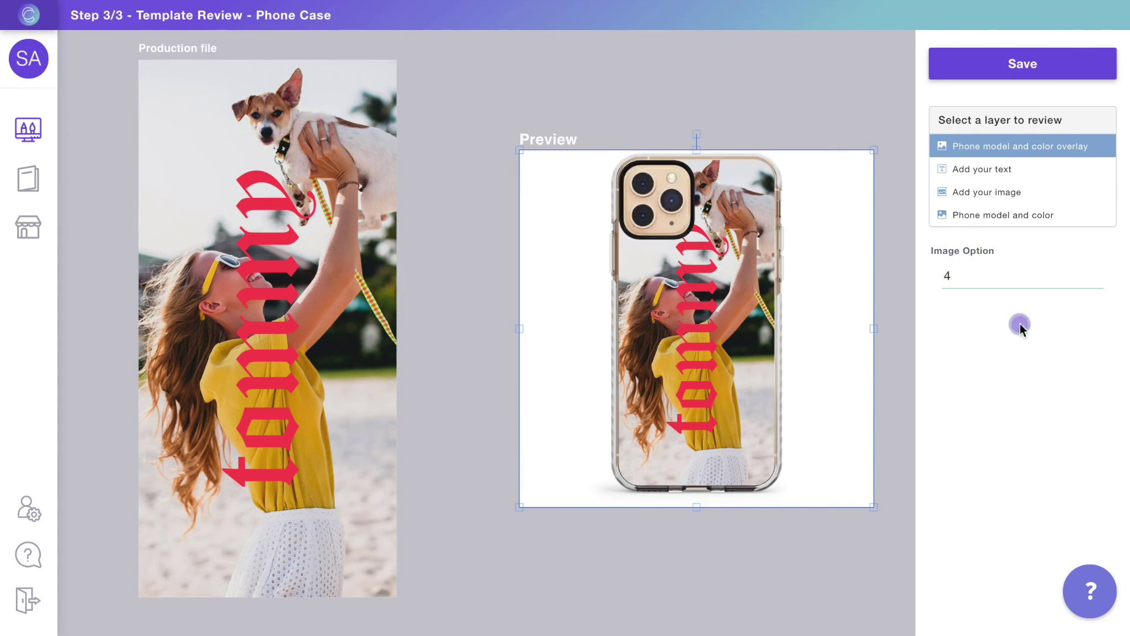
pyautogui.click(1023, 65)
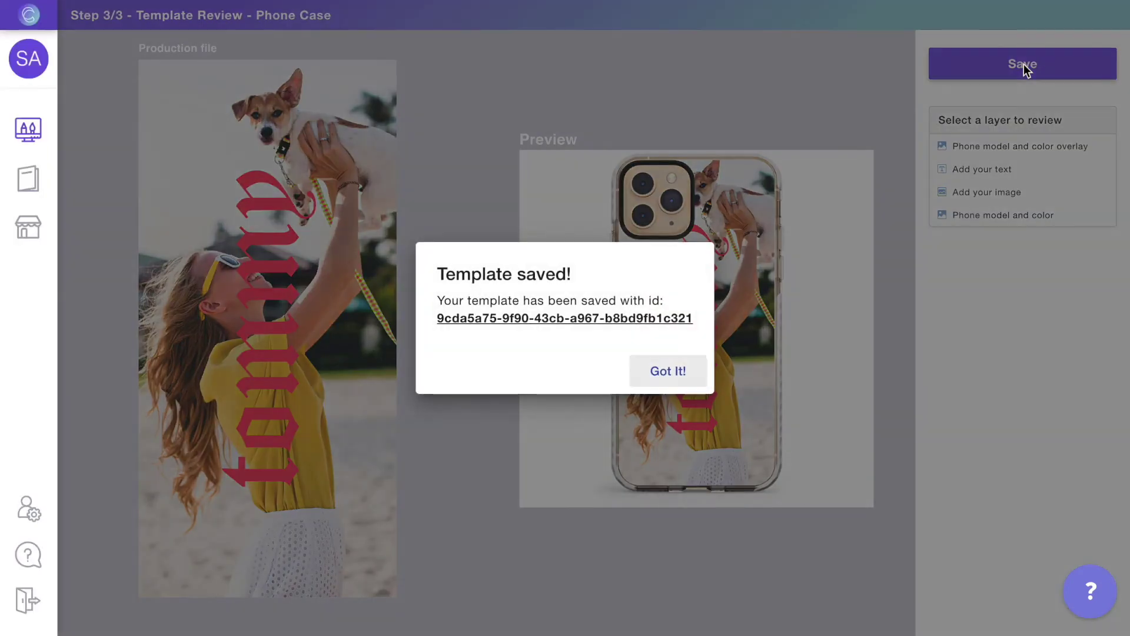
pyautogui.click(660, 368)
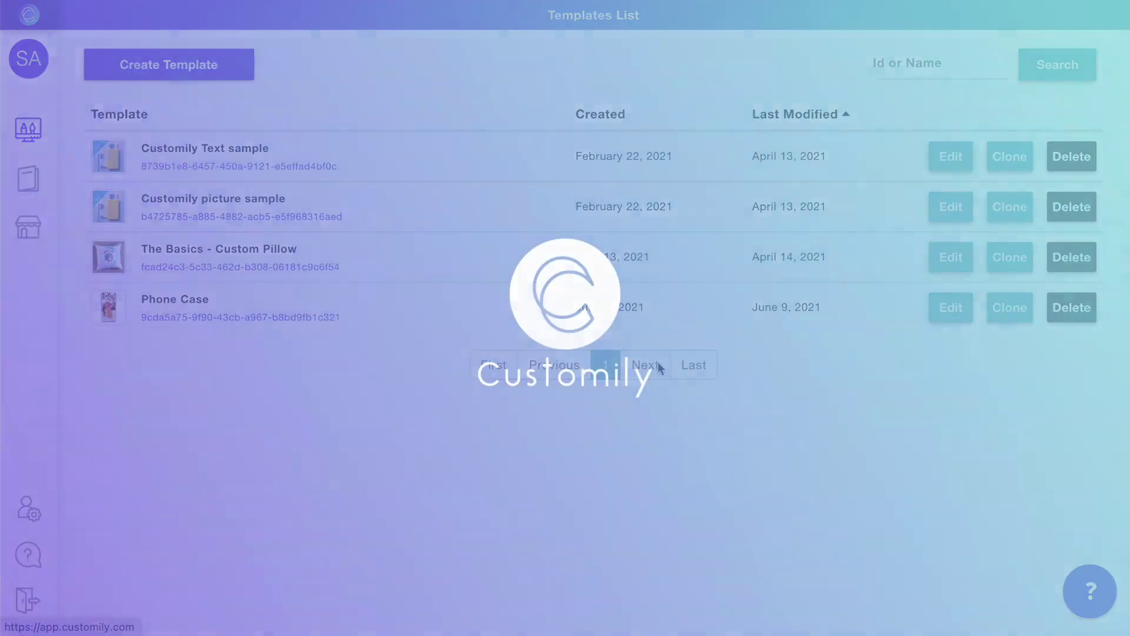